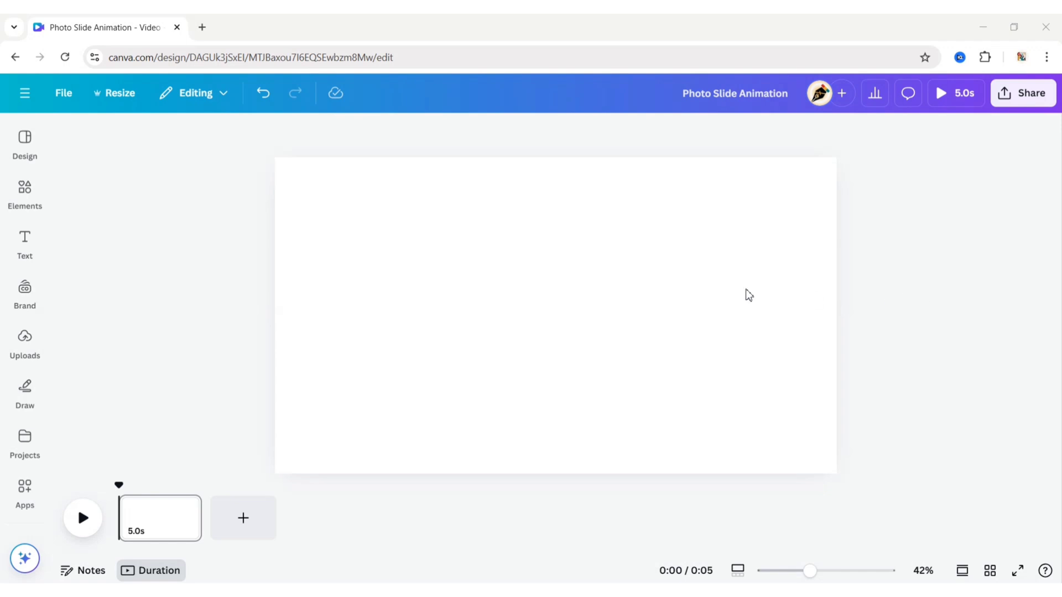
Fill the blank page's background with the light green-to-blue default gradient.
click(730, 292)
click(510, 138)
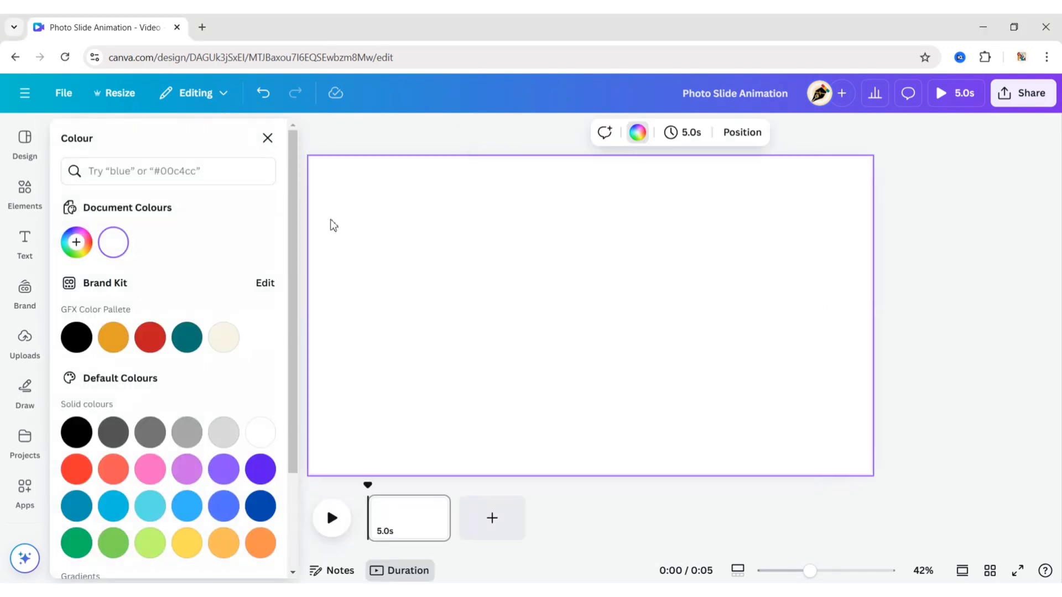
drag(290, 223, 310, 401)
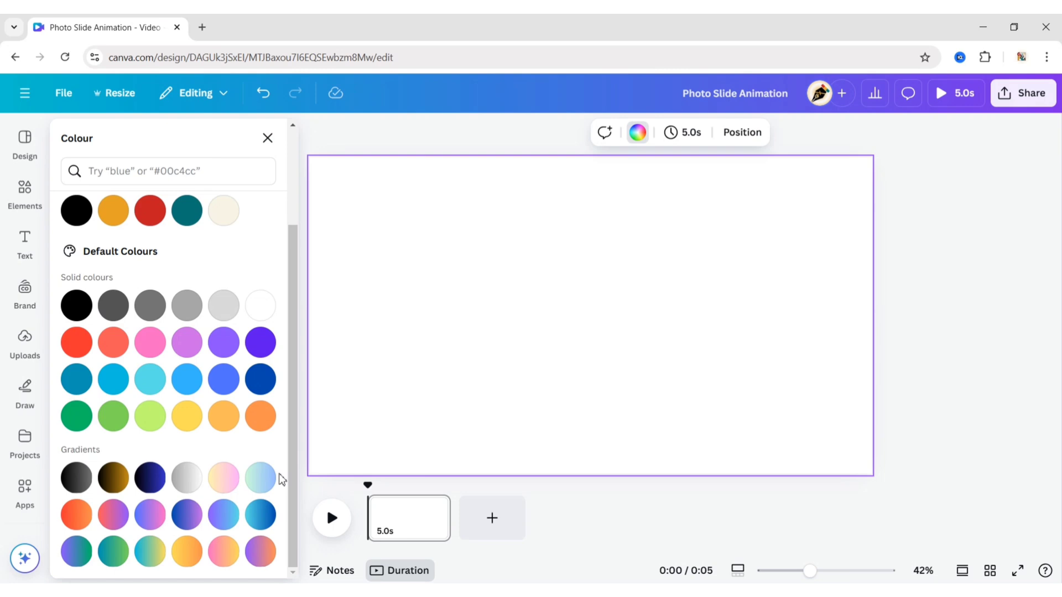
click(260, 478)
click(913, 294)
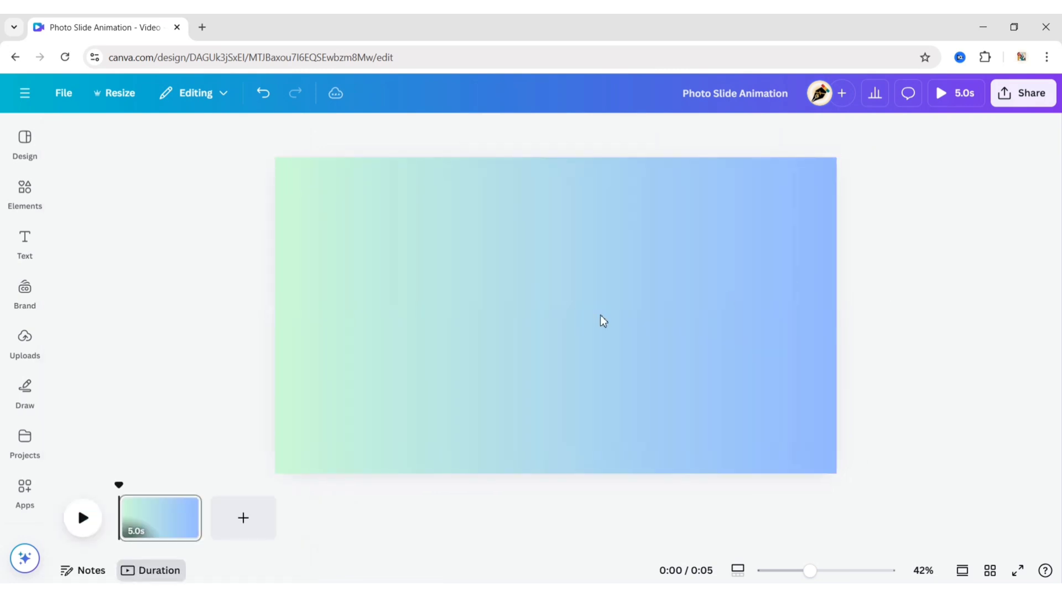
Add the single polaroid frame from the Film and photo frames to the page.
click(26, 191)
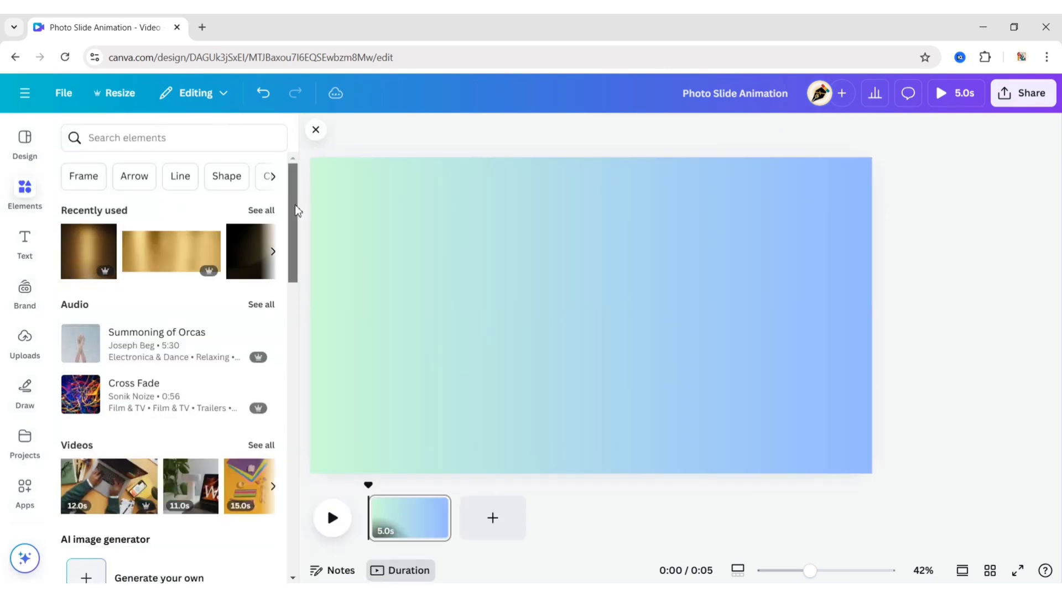
drag(297, 210, 286, 447)
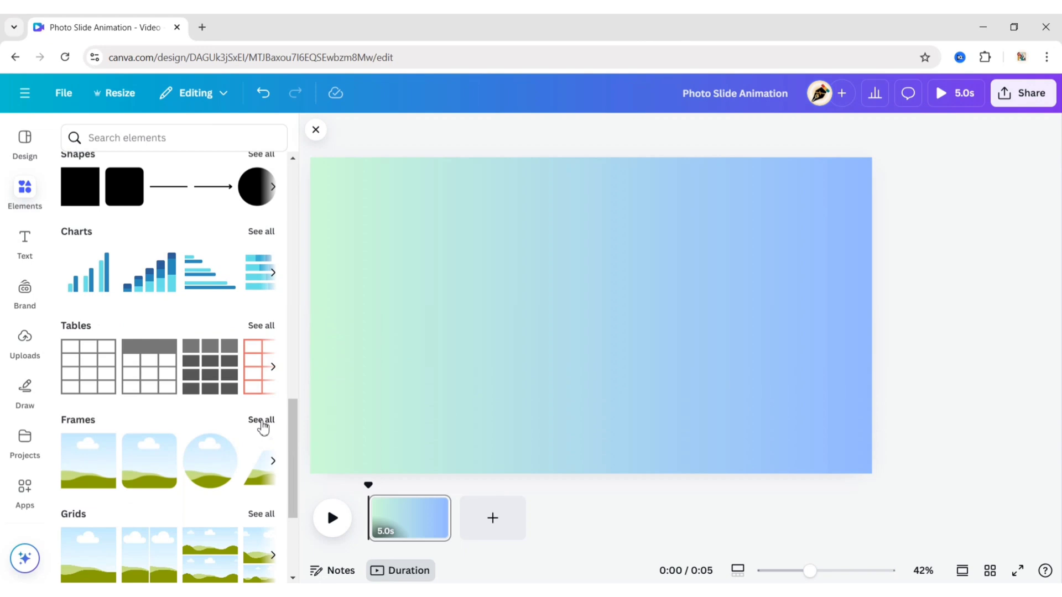
click(261, 420)
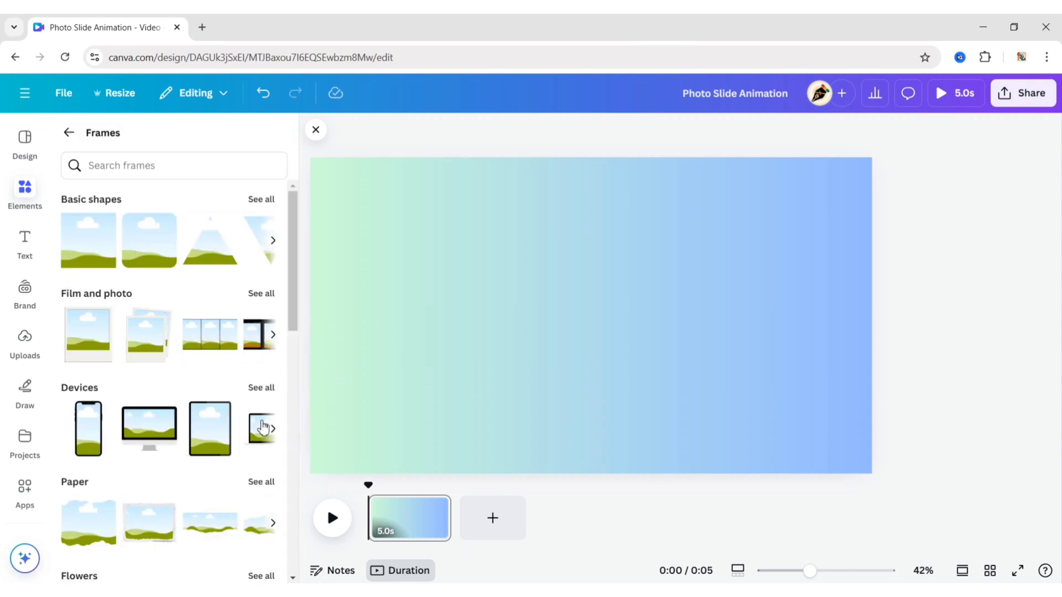
click(261, 294)
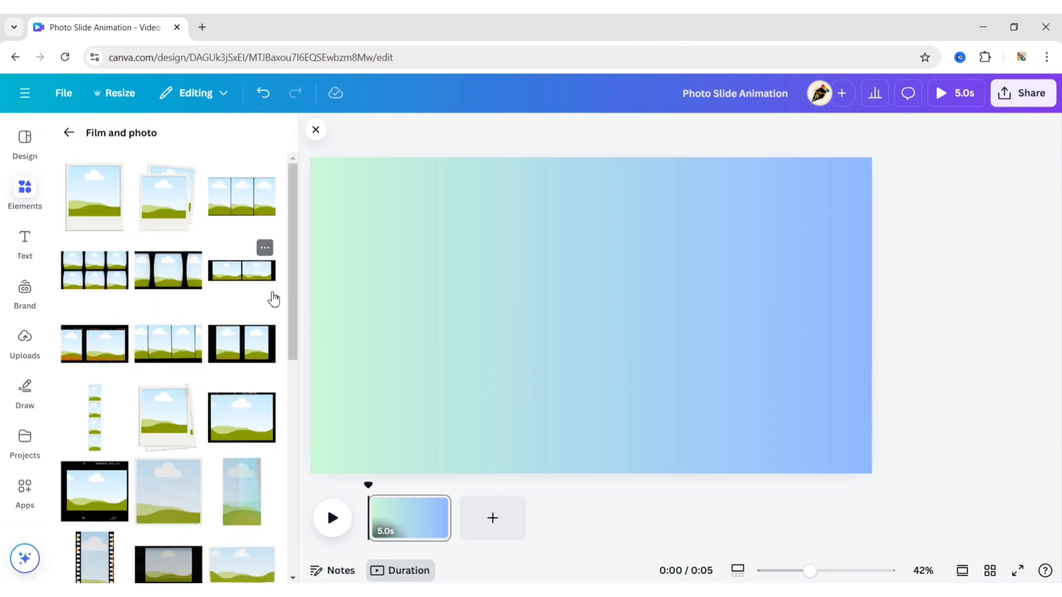
click(73, 201)
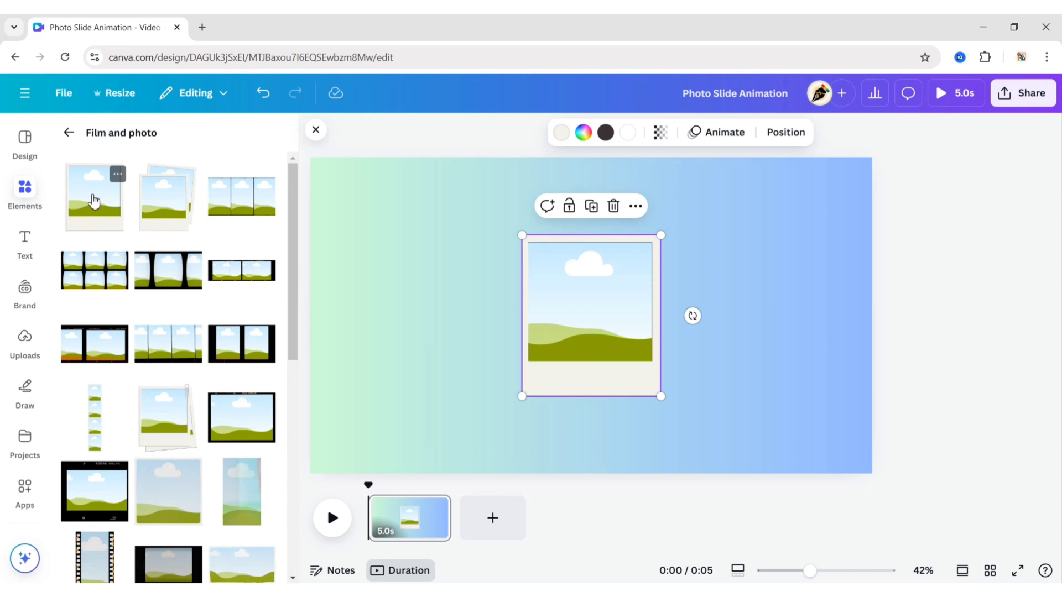
click(316, 130)
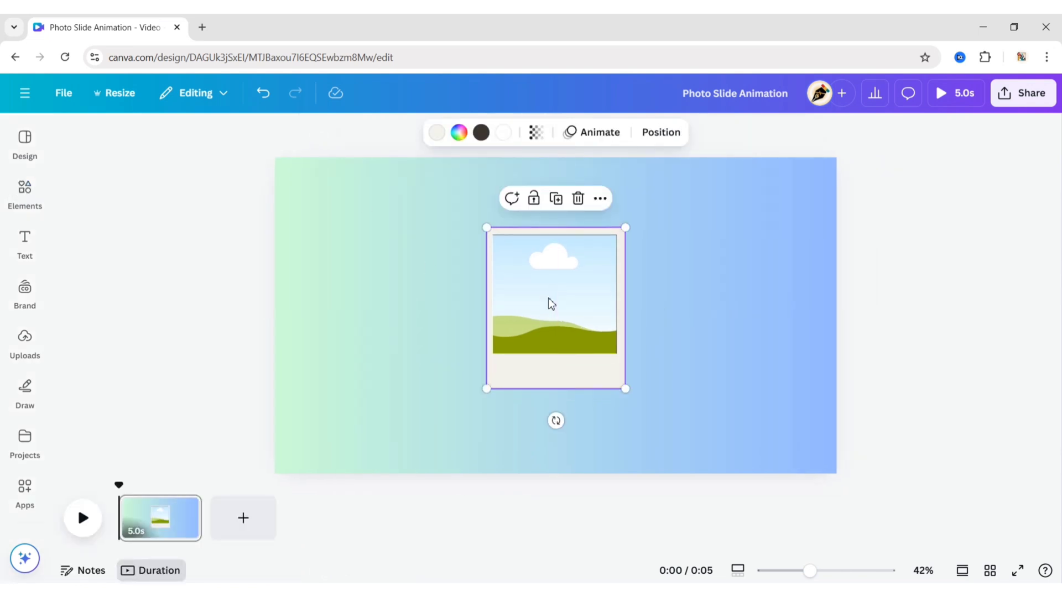
Duplicate the polaroid frame and arrange four evenly spaced frames in a row along the page's upper edge.
click(556, 198)
drag(526, 304, 618, 238)
click(489, 348)
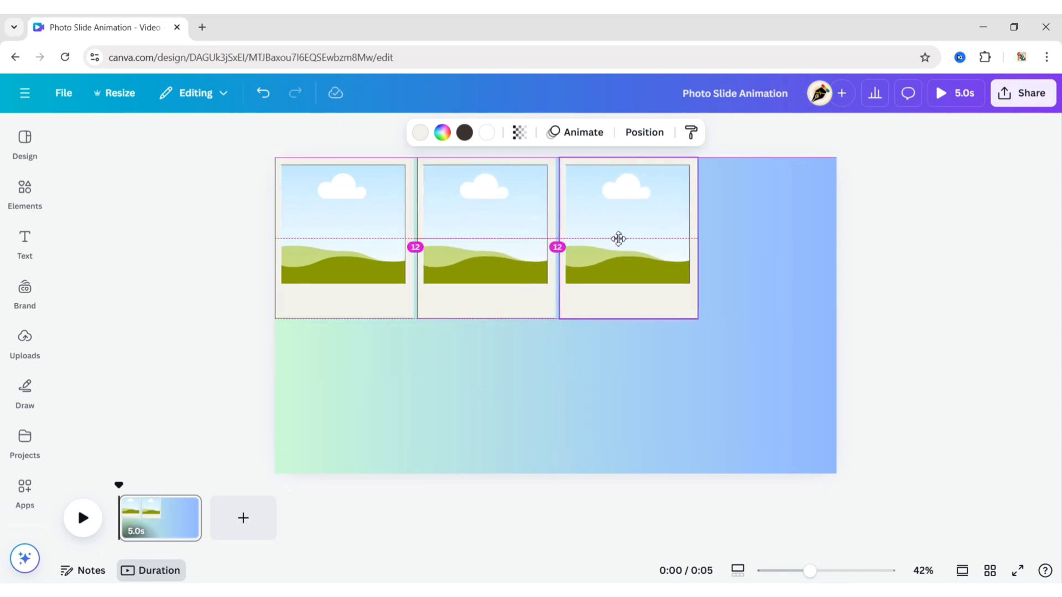
click(628, 349)
Duplicate the row of four frames and align the copy beneath it as a second row.
drag(232, 156, 831, 310)
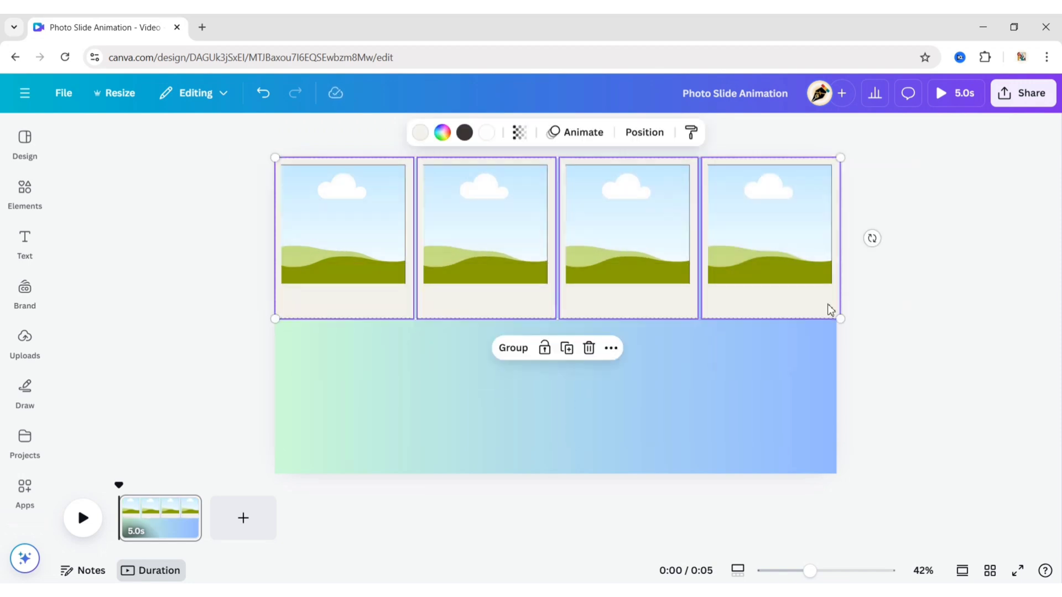
click(567, 348)
drag(612, 422, 600, 392)
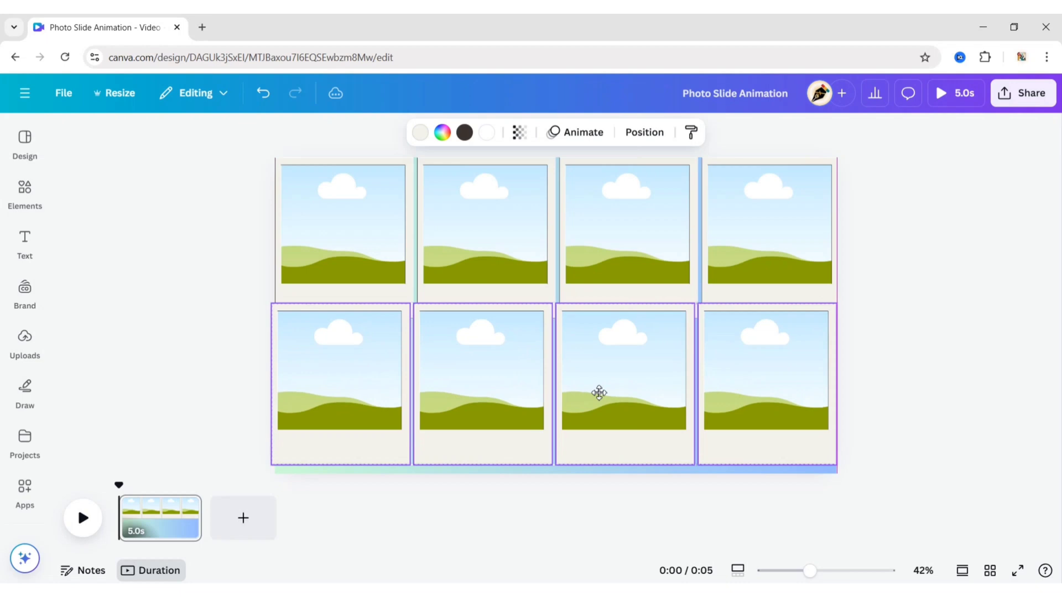
click(924, 296)
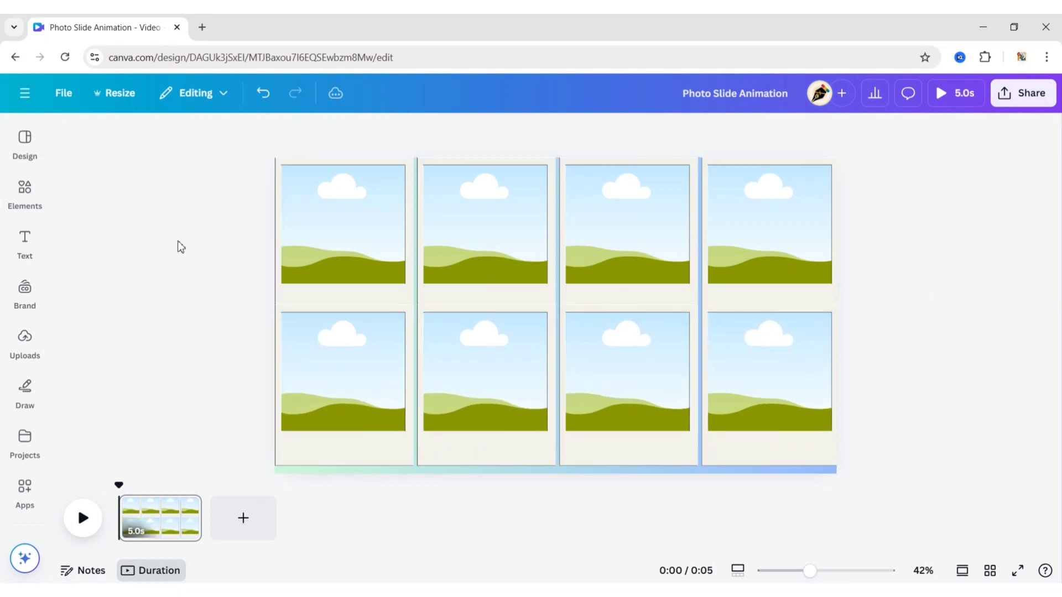
Search the photos for "bird" and fill the first two upper frames with the kingfisher and the blue-and-white bird.
scroll(35, 275, down, 5)
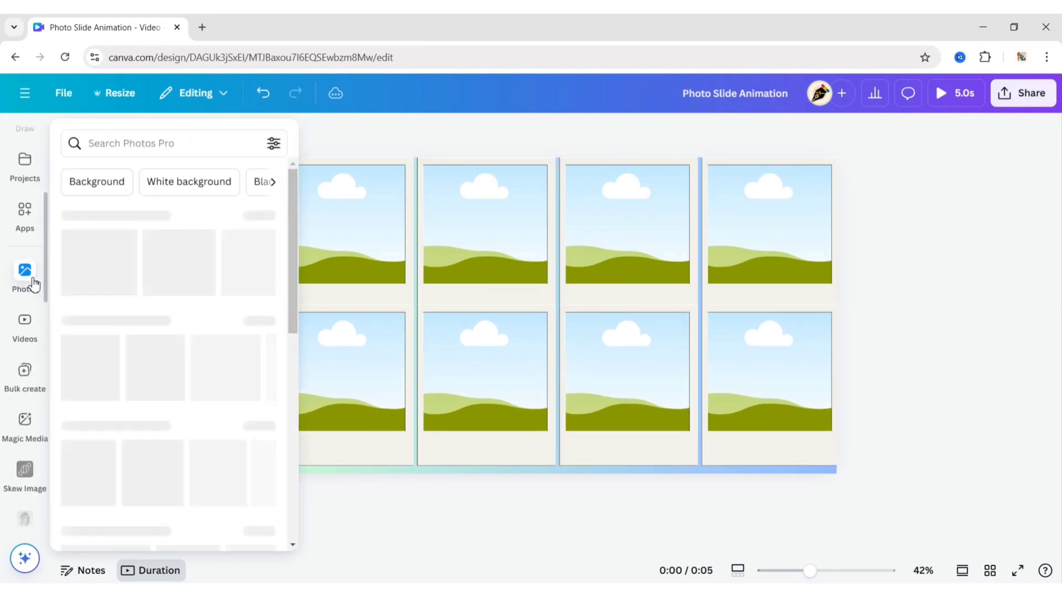
click(32, 281)
click(137, 139)
text(bird)
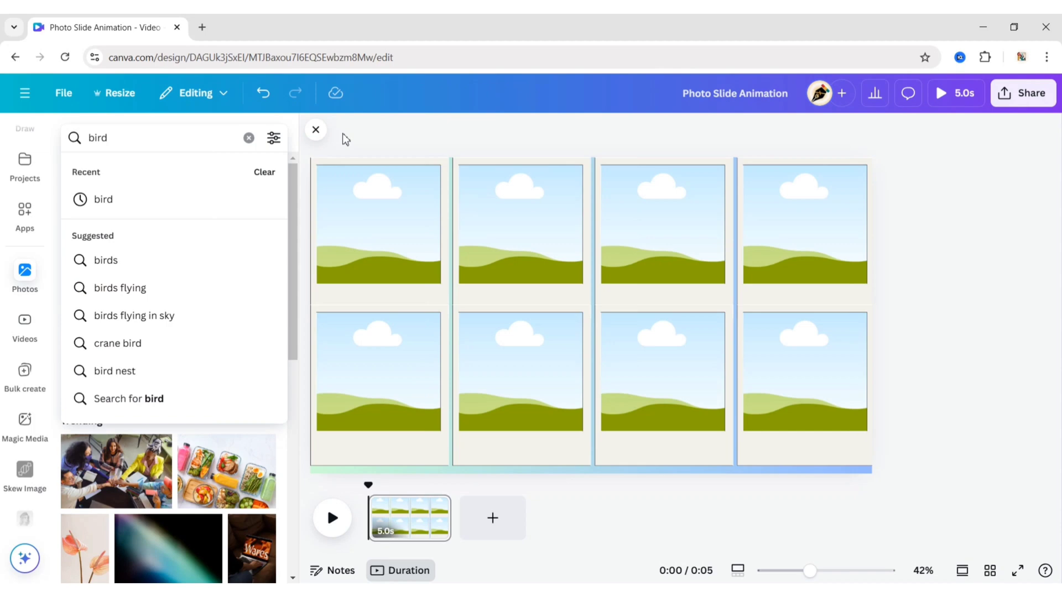
key(Return)
drag(112, 489, 365, 227)
drag(219, 478, 515, 221)
Fill the third upper frame with the orange hummingbird photo and check its crop.
scroll(294, 393, down, 3)
scroll(294, 393, down, 3)
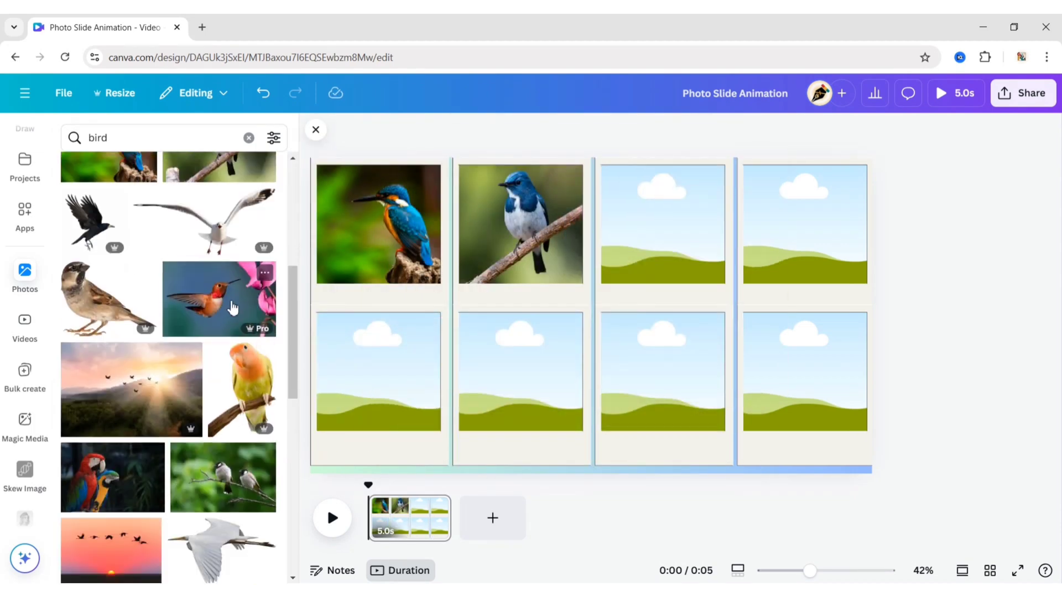
drag(220, 298, 664, 224)
double_click(686, 231)
click(915, 247)
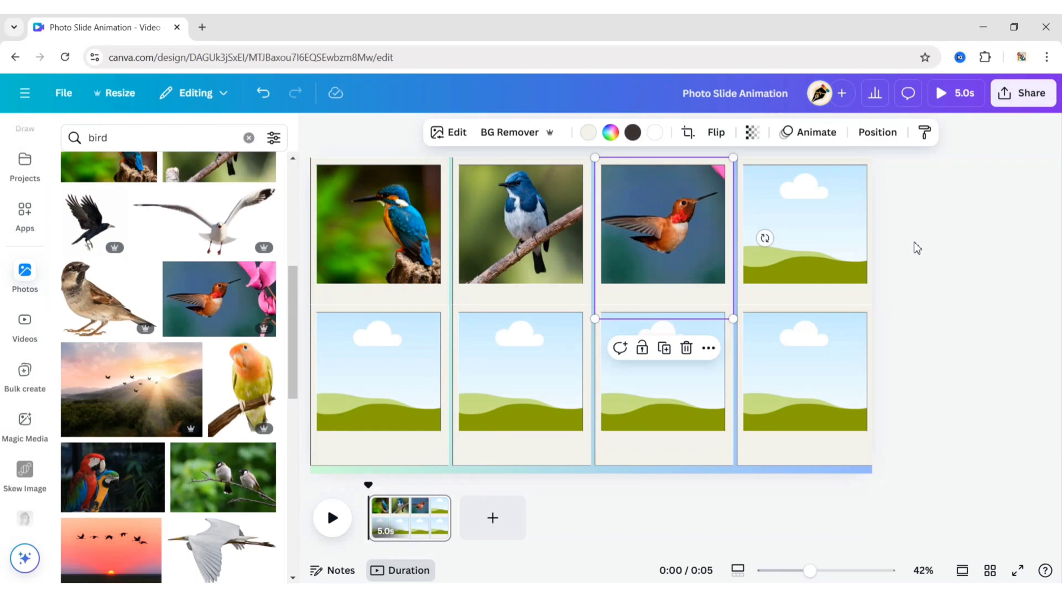
Fill the fourth upper frame with the robin photo on the orange background and check its crop.
drag(292, 294, 285, 442)
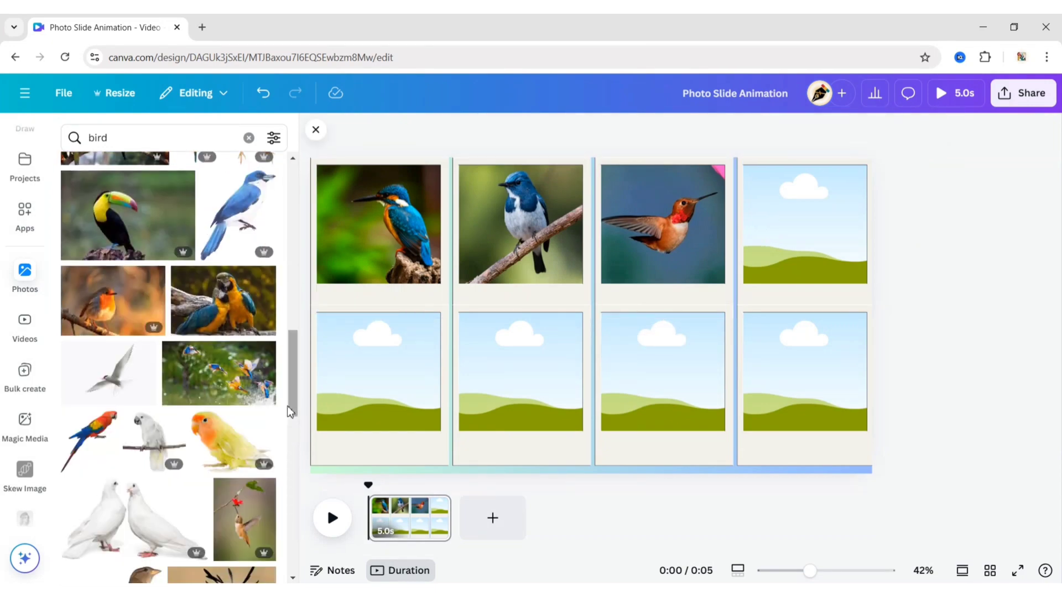
drag(113, 301, 805, 226)
double_click(815, 233)
key(Escape)
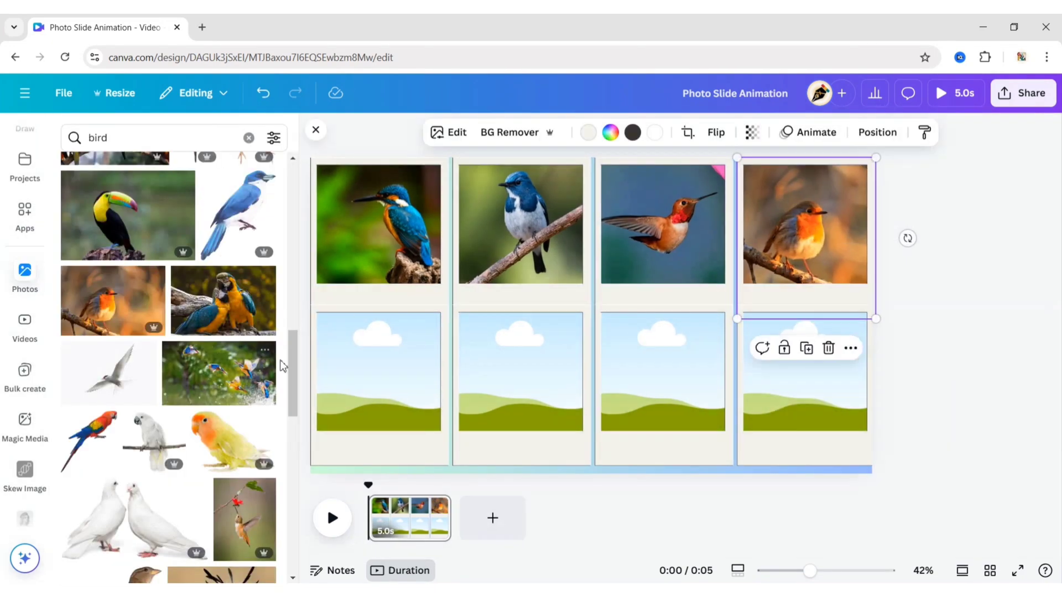
Fill the first two lower frames with the robin on a green background and the blue bird on a branch.
scroll(166, 360, down, 5)
drag(108, 330, 379, 371)
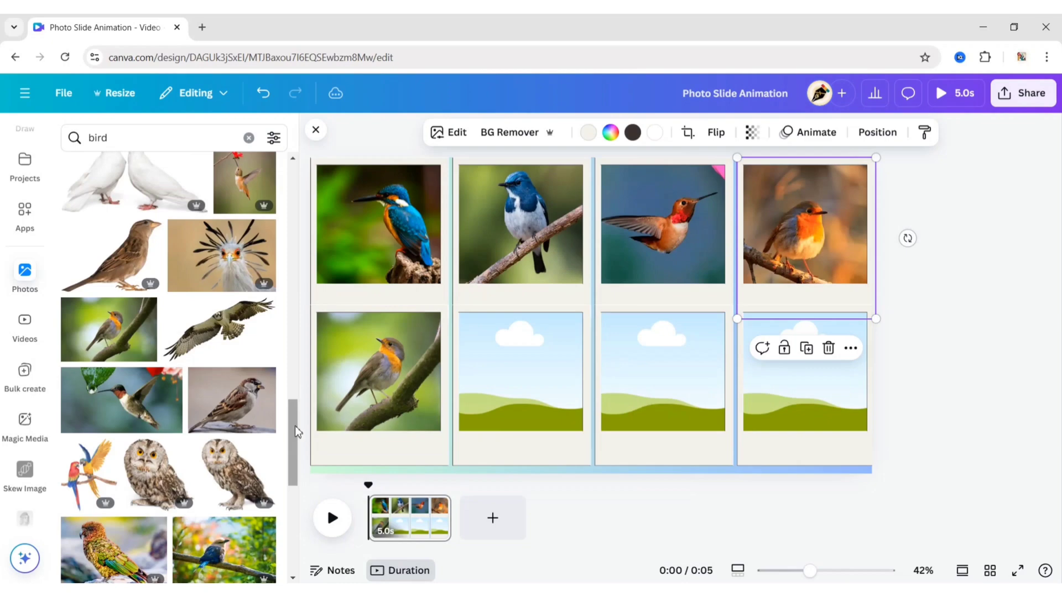
scroll(298, 432, down, 4)
drag(225, 340, 521, 371)
Fill the third lower frame with the yellow bird photo, then enlarge and reposition the image inside the frame.
scroll(296, 539, down, 5)
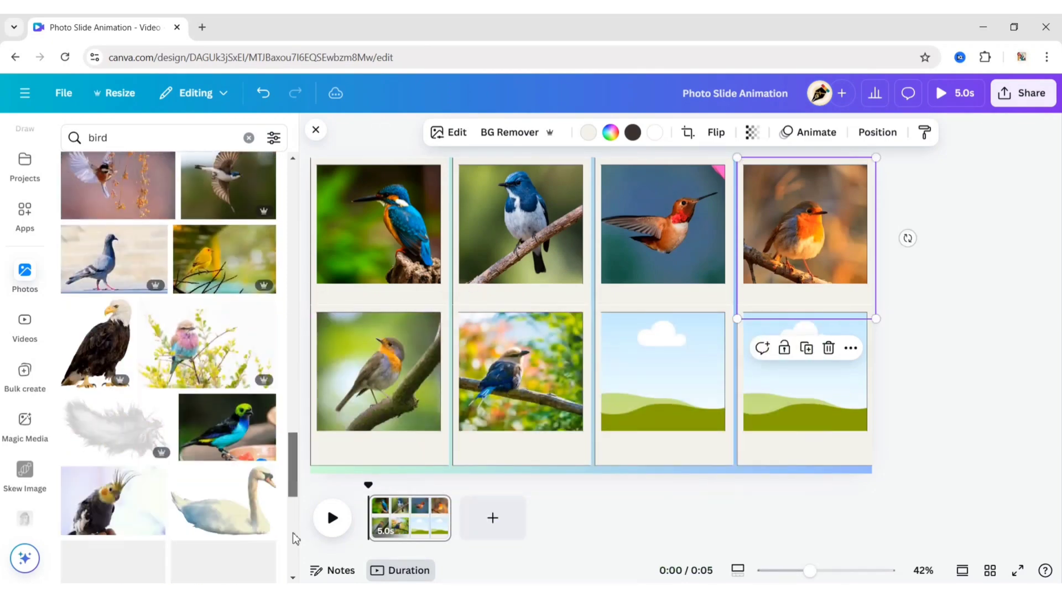
drag(224, 260, 663, 359)
double_click(663, 365)
drag(751, 432, 794, 460)
drag(720, 376, 730, 376)
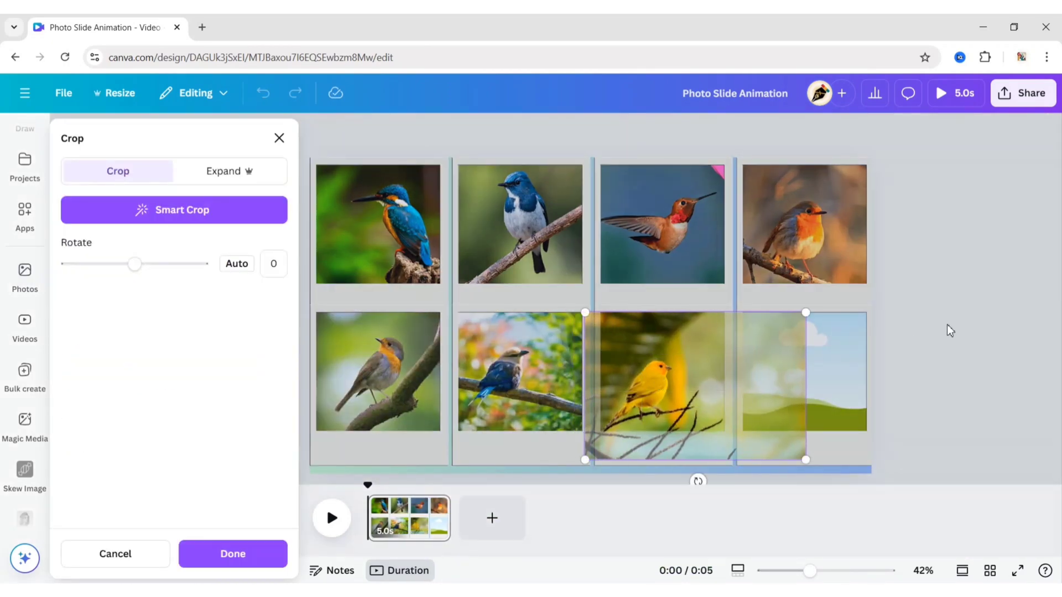
key(Escape)
Fill the last lower frame with the orange bird among flowers, then enlarge and reposition the image inside it.
scroll(292, 451, down, 5)
drag(105, 368, 796, 368)
double_click(802, 371)
drag(868, 432, 903, 466)
drag(827, 388, 796, 385)
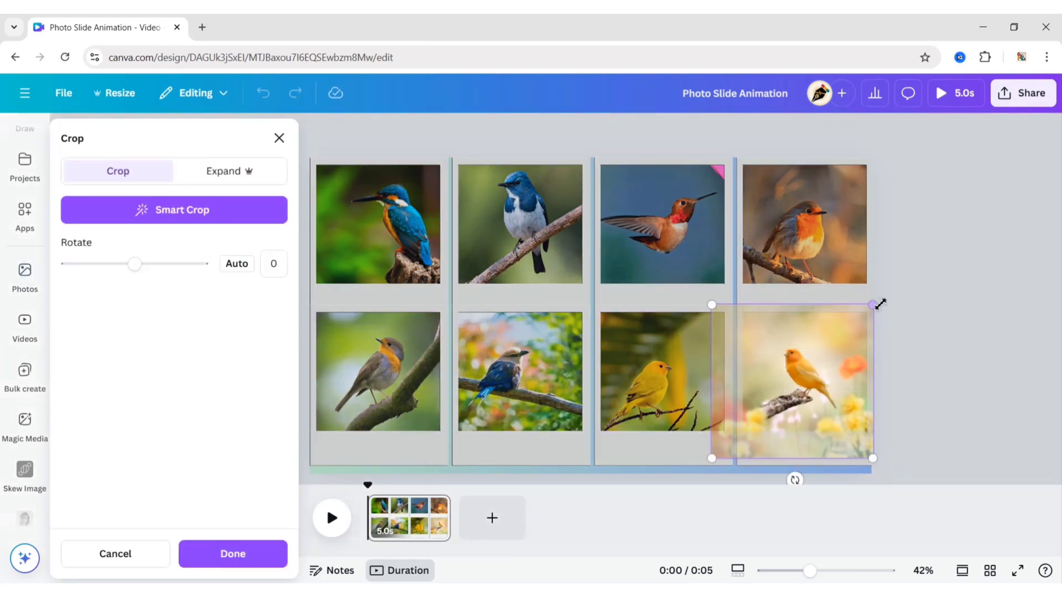
drag(881, 304, 897, 279)
click(957, 363)
click(958, 363)
click(307, 142)
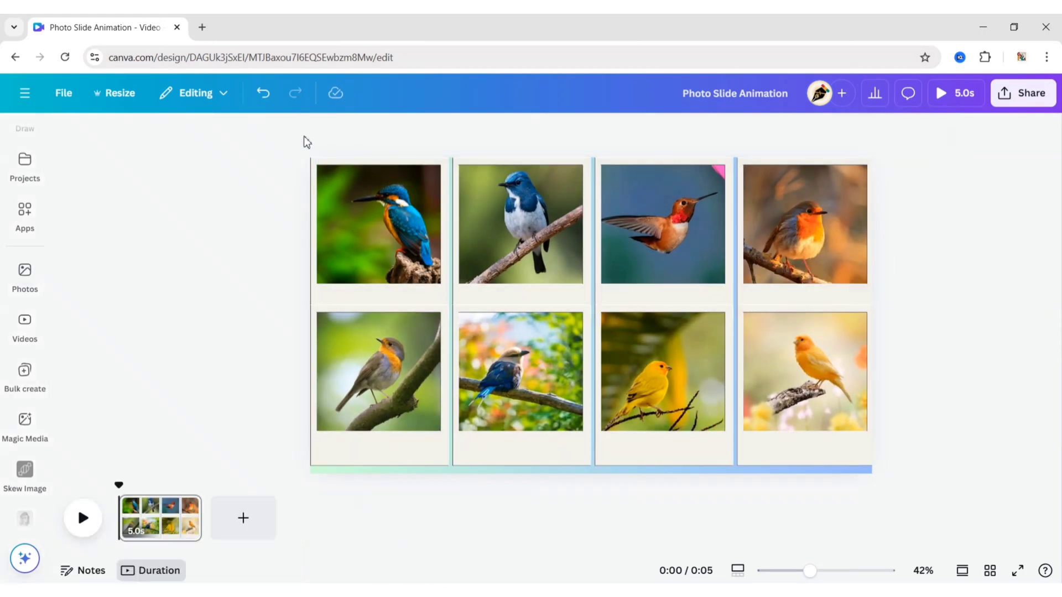
Stack all eight framed bird photos exactly on top of each other in the middle of the page.
drag(629, 377, 563, 301)
drag(637, 209, 571, 283)
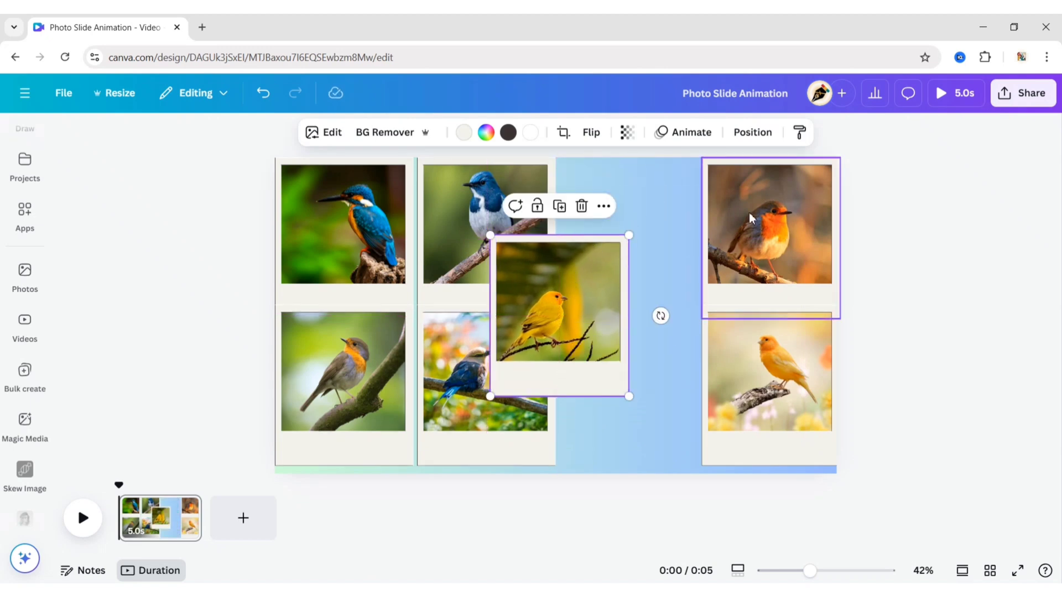
drag(750, 217, 540, 294)
drag(760, 361, 576, 303)
drag(473, 214, 545, 292)
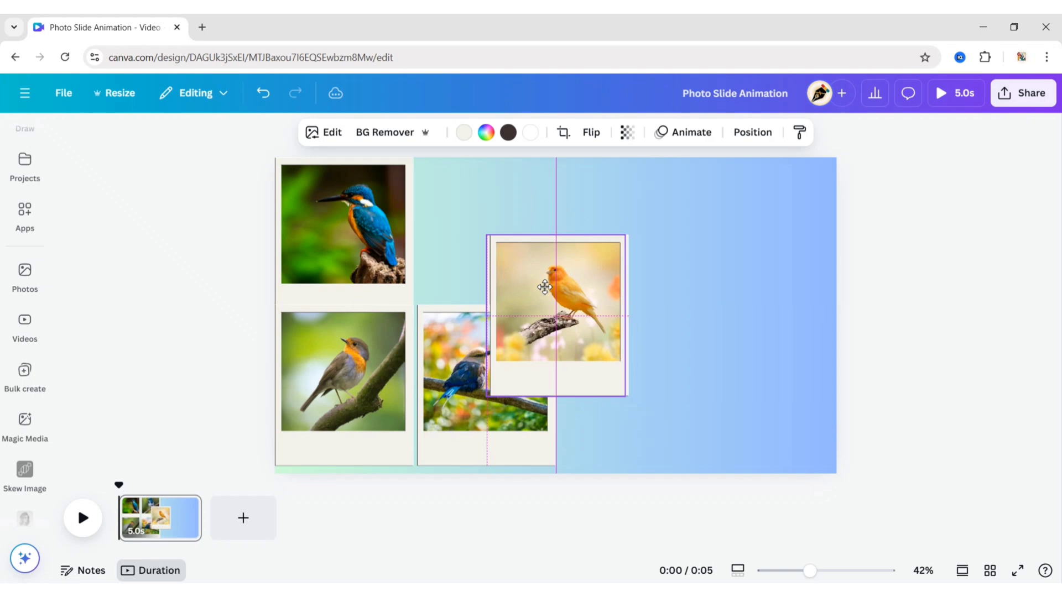
drag(339, 222, 553, 295)
drag(454, 402, 526, 330)
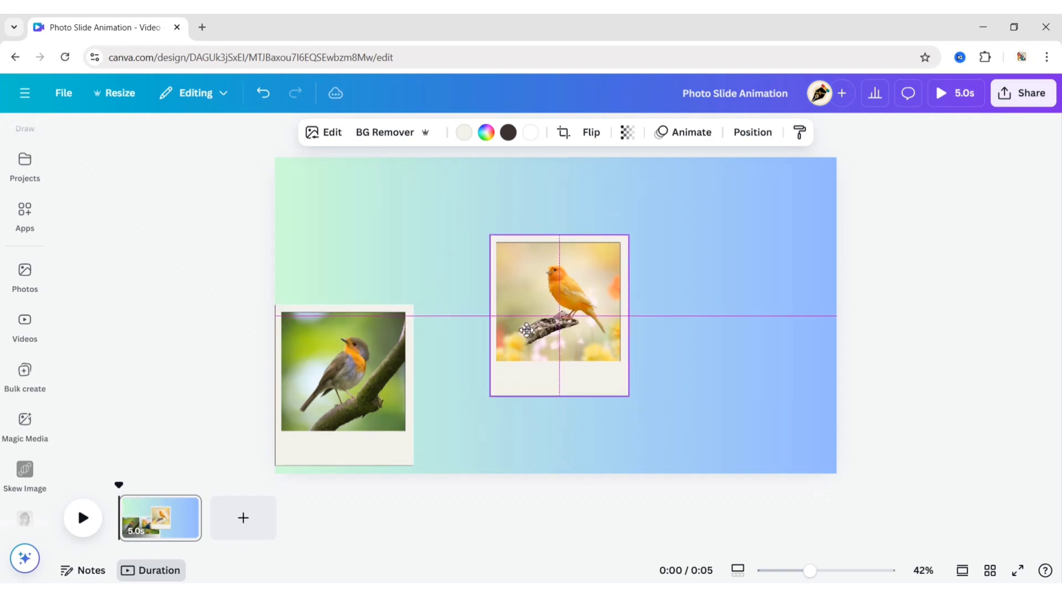
drag(346, 408, 561, 331)
click(947, 280)
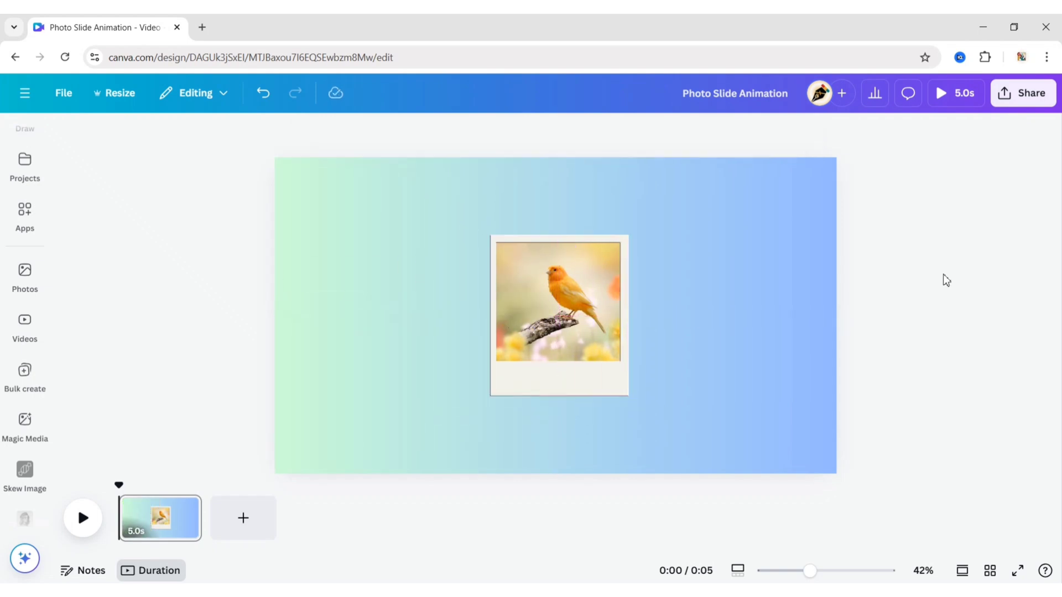
Select the whole photo stack and move it above the page's upper-left area, leaving only the frame's lower border on the page.
drag(404, 186, 745, 463)
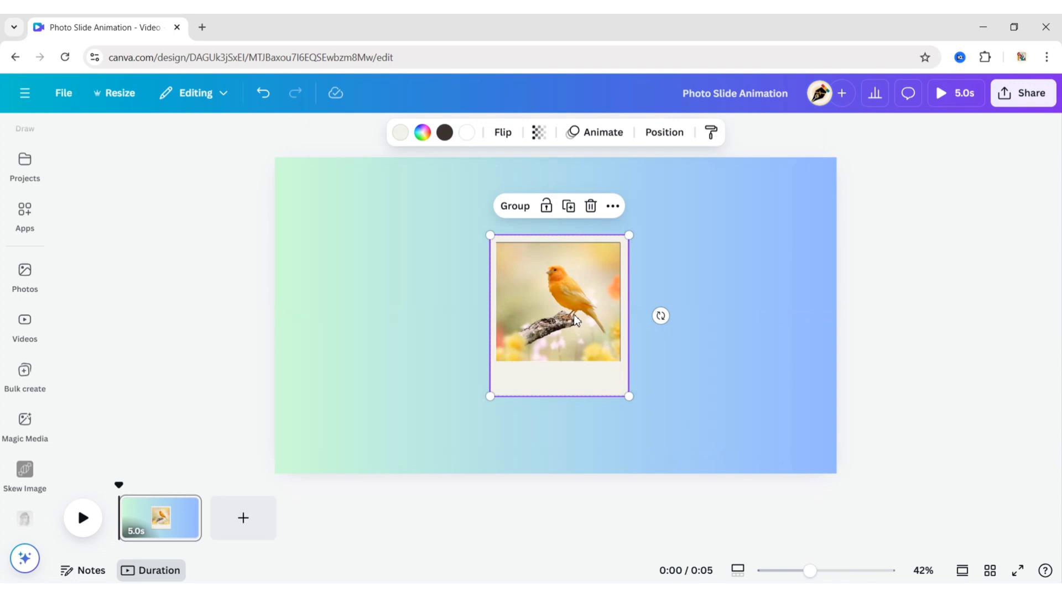
drag(574, 314, 389, 115)
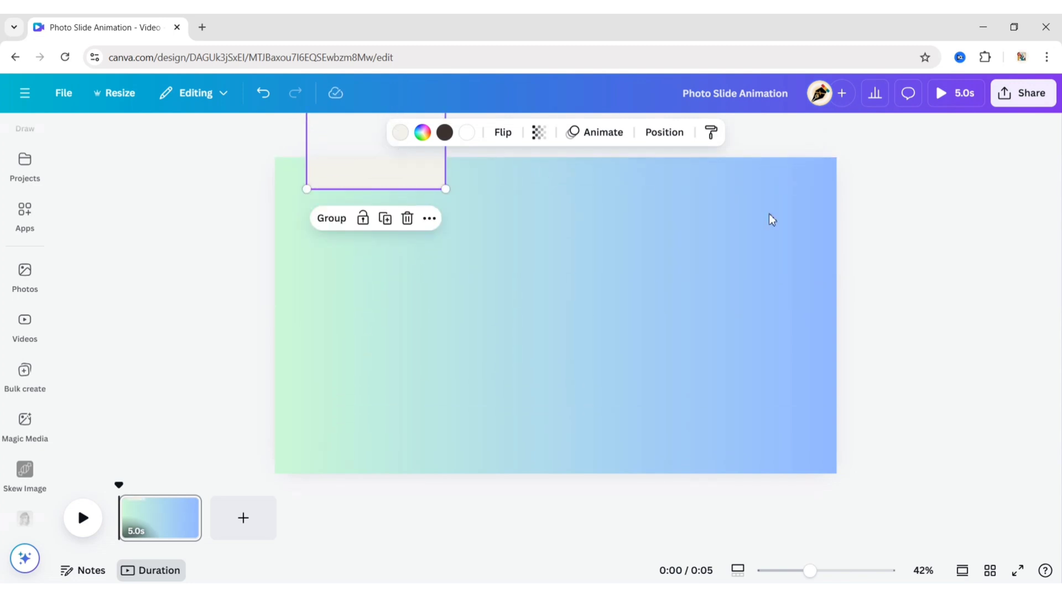
click(983, 228)
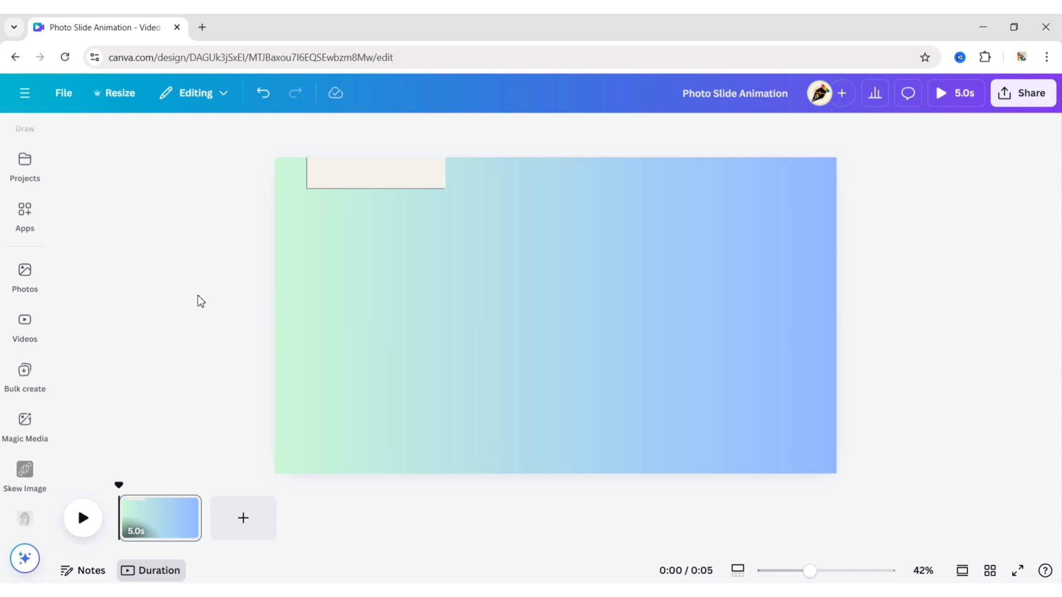
Duplicate the page and pull the orange bird photo off the stack straight down to the page's vertical middle.
click(184, 508)
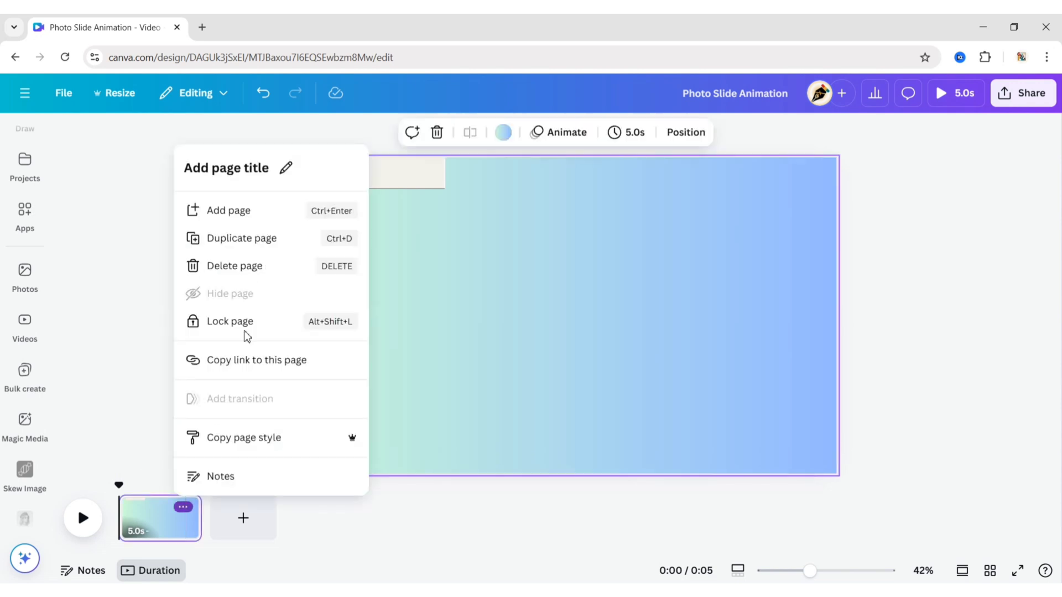
click(260, 239)
drag(369, 168, 367, 368)
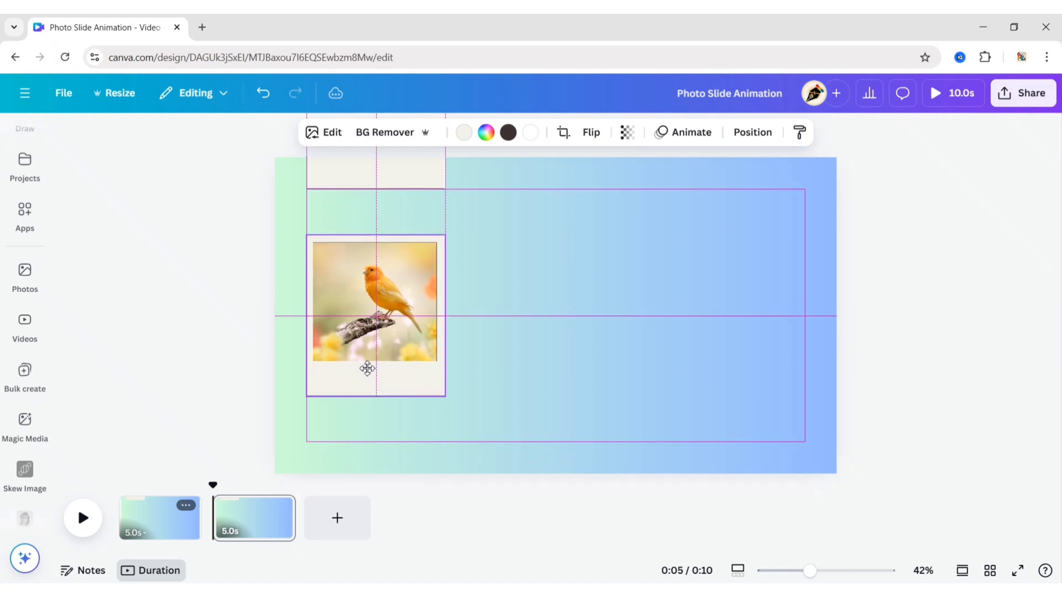
click(240, 309)
Duplicate the second page, shift the orange bird photo to the centre, and pull the yellow bird photo down into its former place.
click(277, 506)
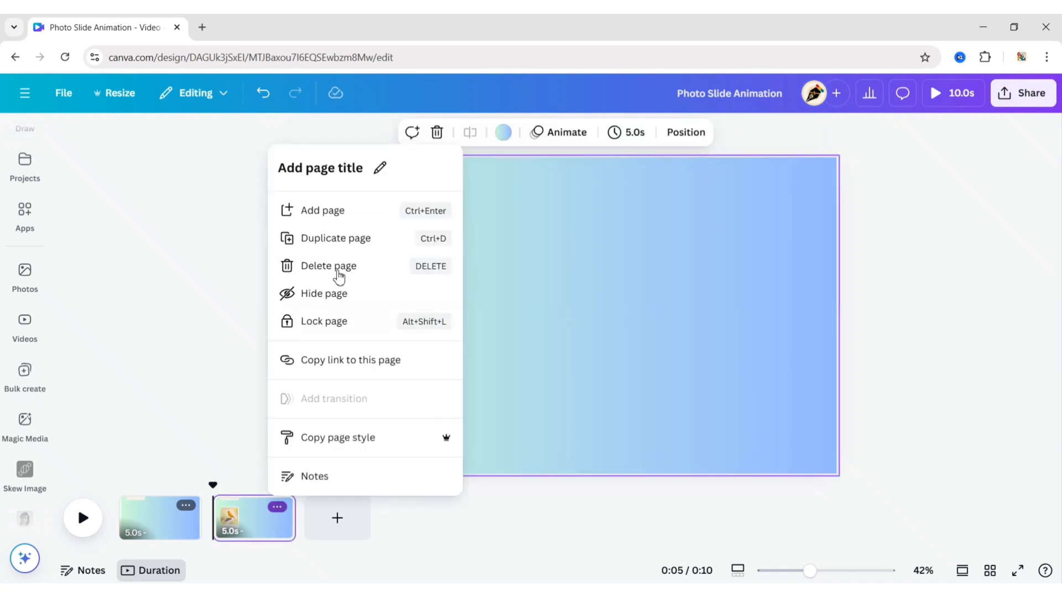
click(347, 239)
click(369, 302)
drag(406, 305, 557, 313)
drag(369, 179, 369, 374)
click(237, 313)
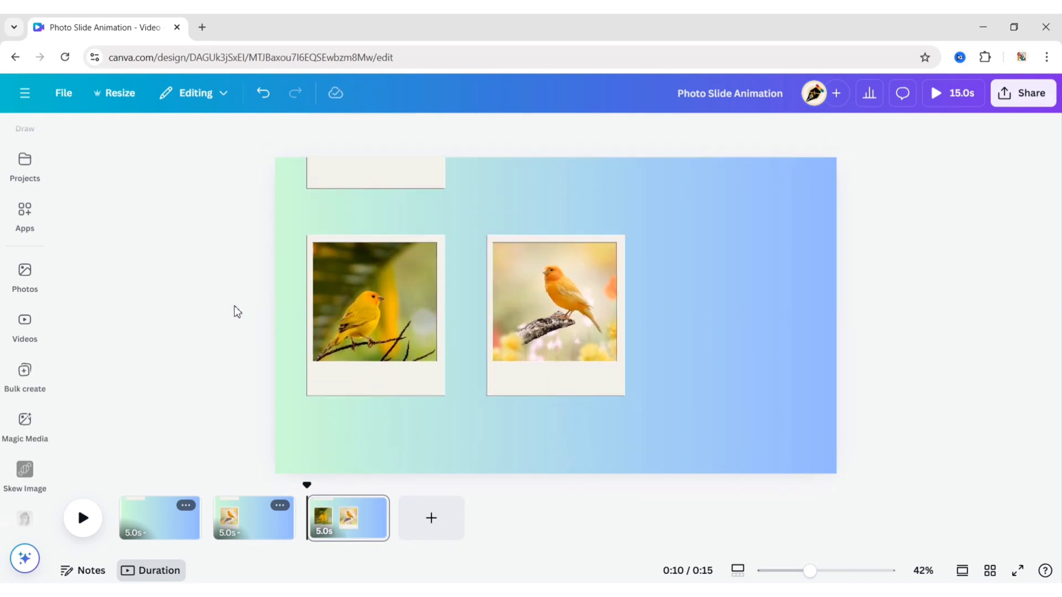
Duplicate the third page, shift the orange and yellow birds one slot right, and pull the green-background robin off the stack into the left slot.
click(372, 508)
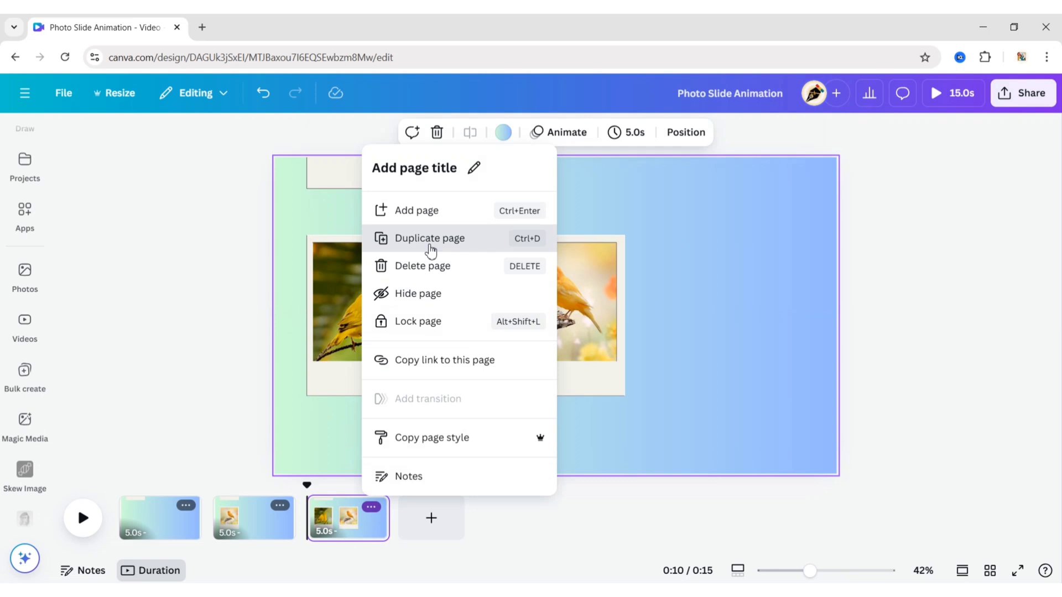
click(430, 239)
drag(555, 318, 736, 319)
drag(389, 343, 572, 329)
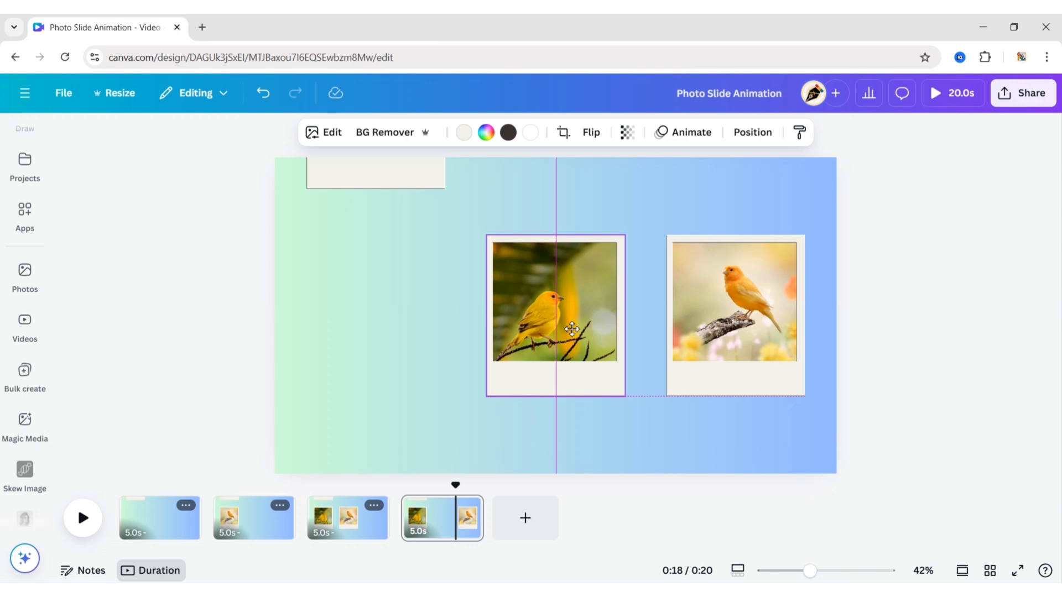
drag(356, 161, 356, 372)
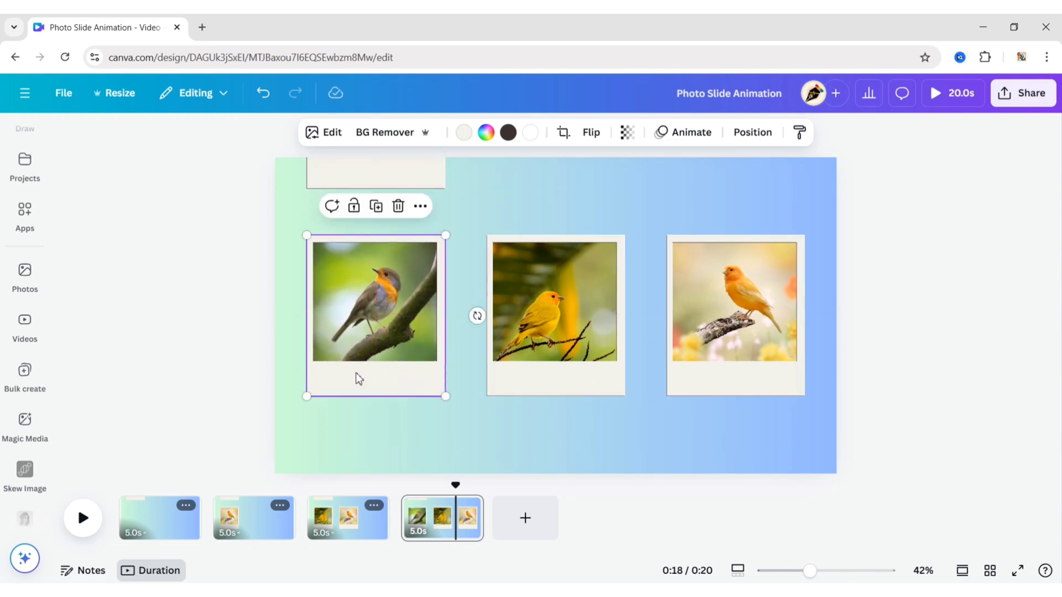
click(216, 338)
Duplicate the fourth page, move the orange bird past the right edge, shift the other two photos right, and pull the blue bird into the left slot.
click(468, 514)
click(545, 216)
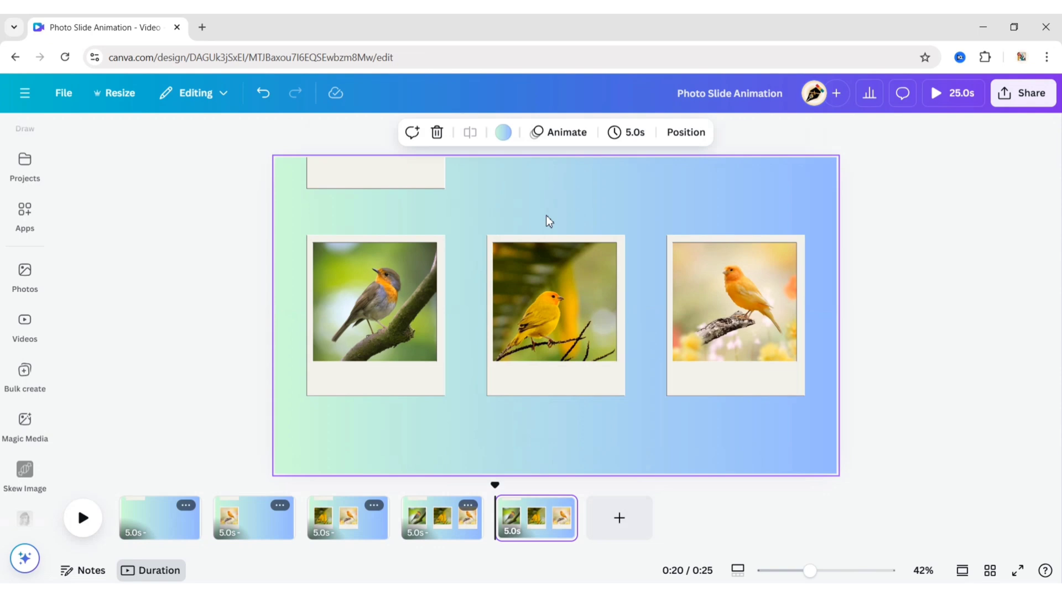
click(701, 324)
drag(701, 323, 867, 319)
drag(567, 314, 742, 310)
click(876, 295)
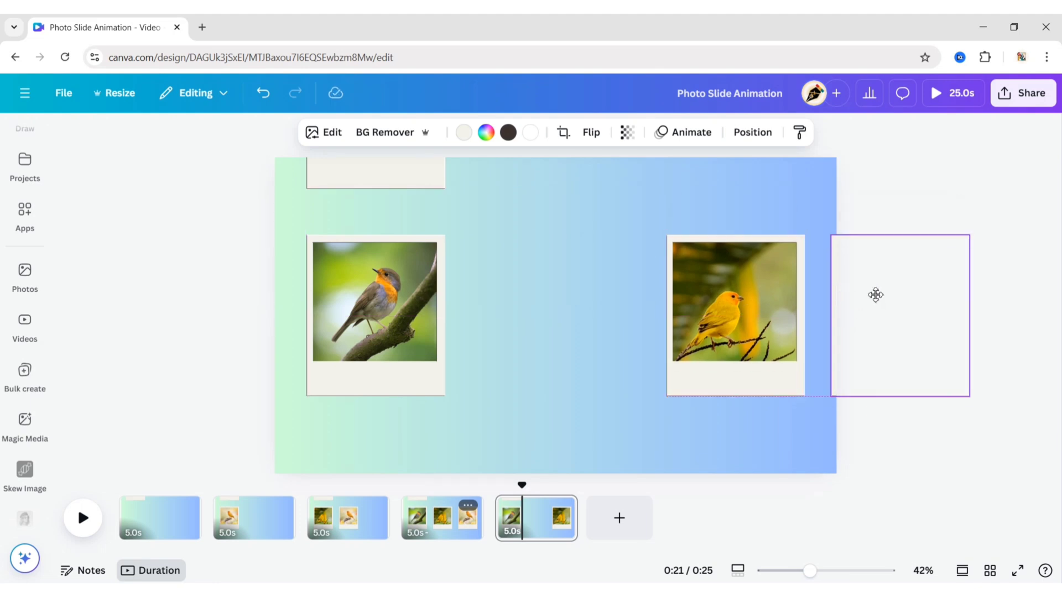
click(745, 289)
drag(399, 309, 578, 313)
drag(379, 180, 374, 368)
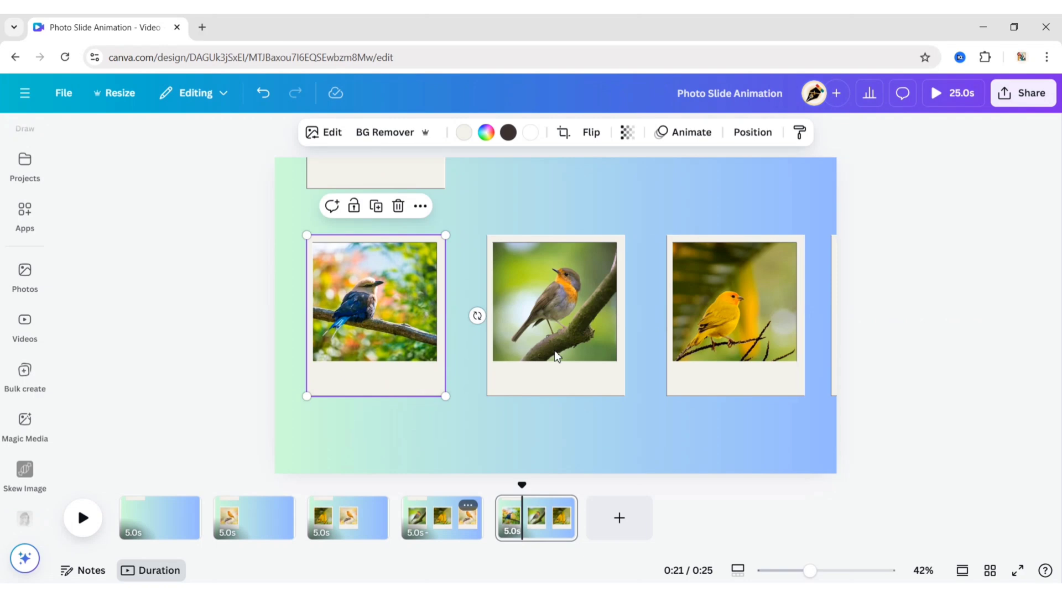
key(Escape)
Duplicate the fifth page, push the yellow bird past the right edge, shift the other two photos right, and pull the brown-background robin down.
click(559, 506)
click(611, 222)
click(839, 323)
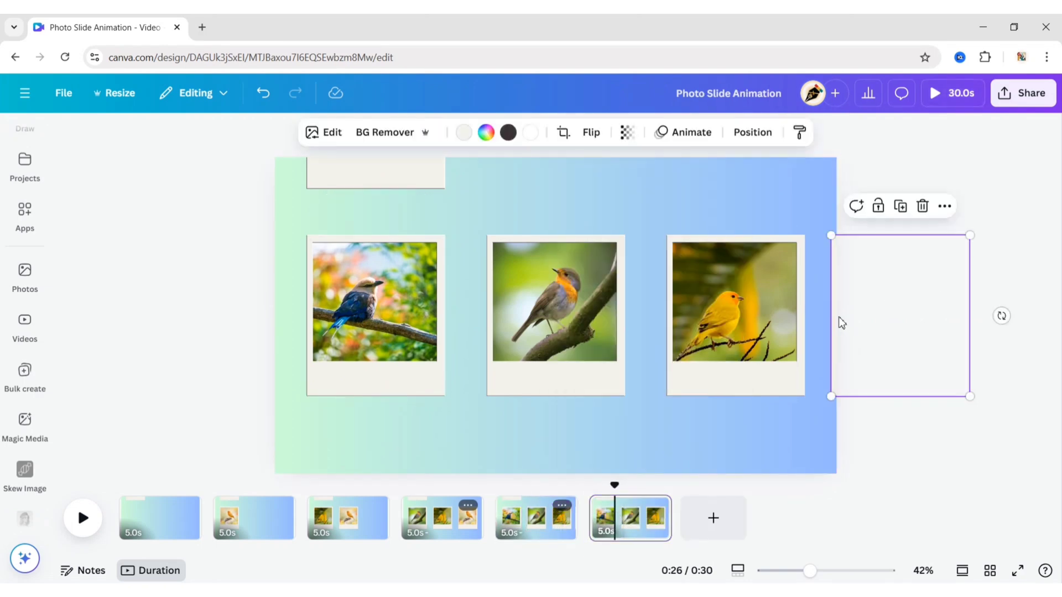
drag(744, 324, 908, 316)
drag(553, 318, 733, 318)
drag(386, 331, 567, 331)
drag(349, 173, 349, 378)
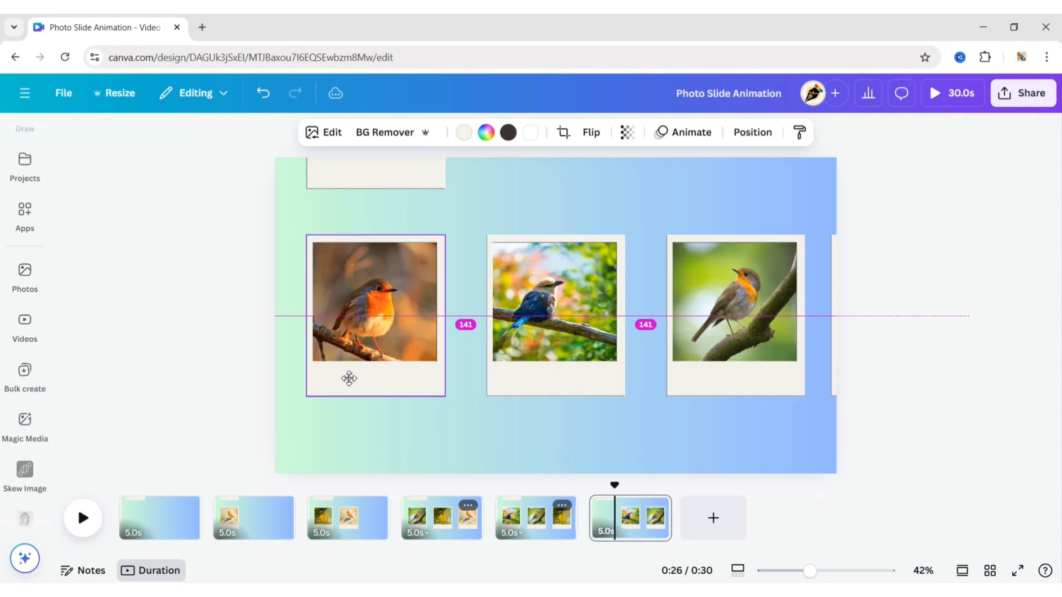
click(908, 307)
Duplicate the sixth page, push the green-background robin past the right edge, shift the other two photos right, and pull the hummingbird down.
key(ctrl+d)
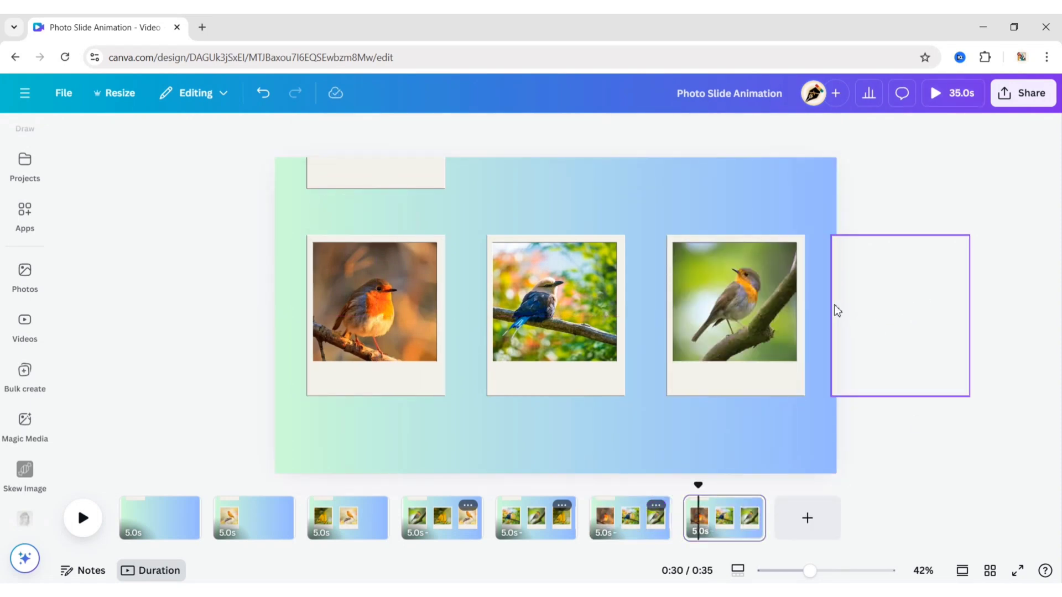
drag(757, 310, 918, 309)
drag(587, 327, 767, 327)
drag(405, 330, 585, 329)
drag(371, 176, 370, 384)
click(850, 446)
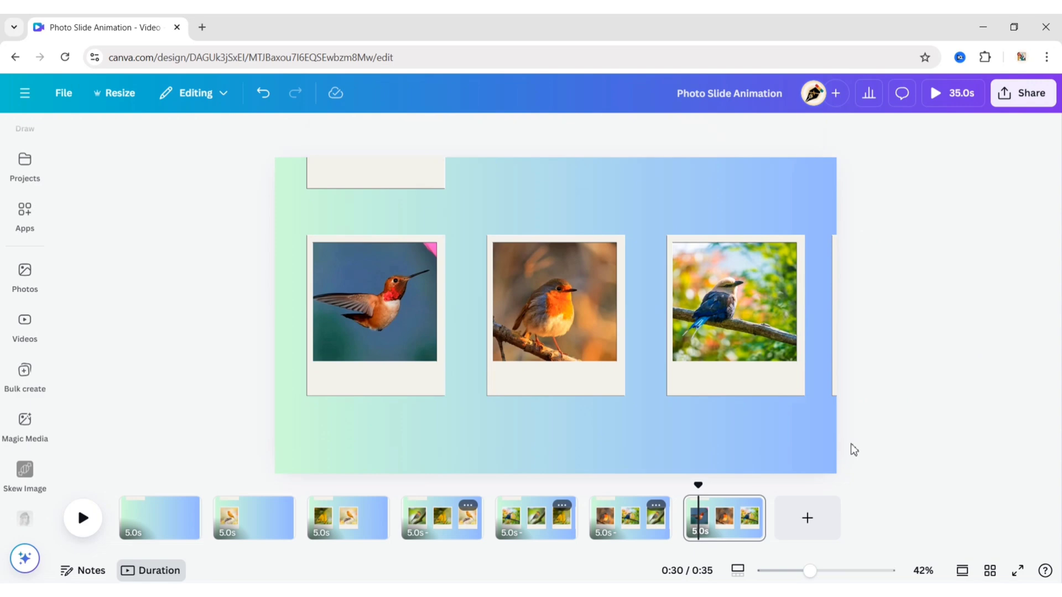
Duplicate the seventh page, push the blue bird past the right edge, shift the robin and hummingbird right, and pull the kingfisher down.
key(ctrl+d)
drag(752, 330, 917, 330)
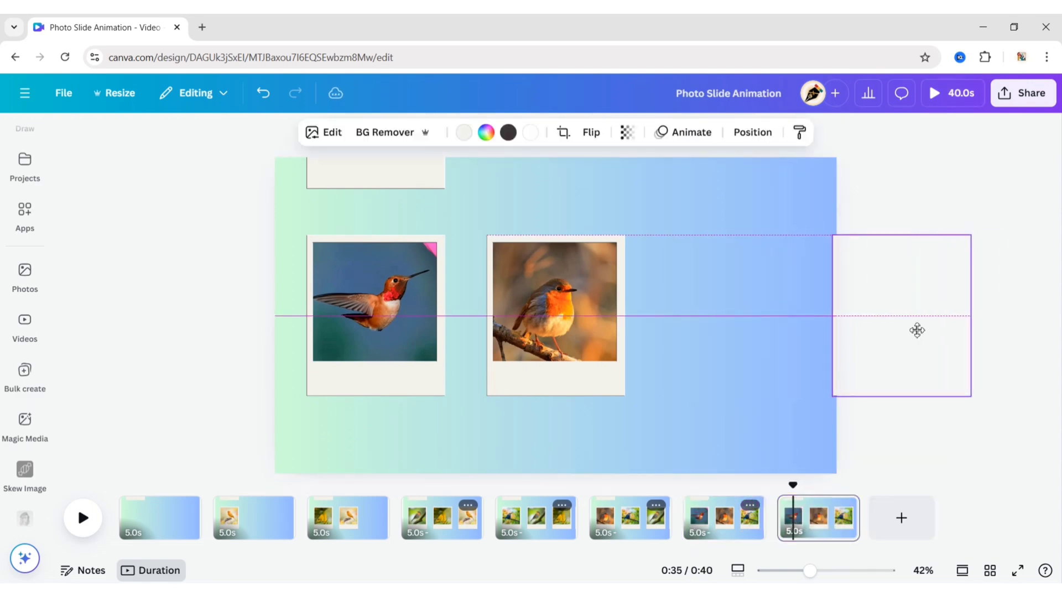
drag(558, 329, 738, 327)
drag(378, 319, 557, 318)
drag(373, 169, 372, 366)
Duplicate the eighth page, move the robin fully off the right edge, shift the hummingbird and kingfisher right, and pull the blue-and-white bird down.
click(841, 514)
key(ctrl+d)
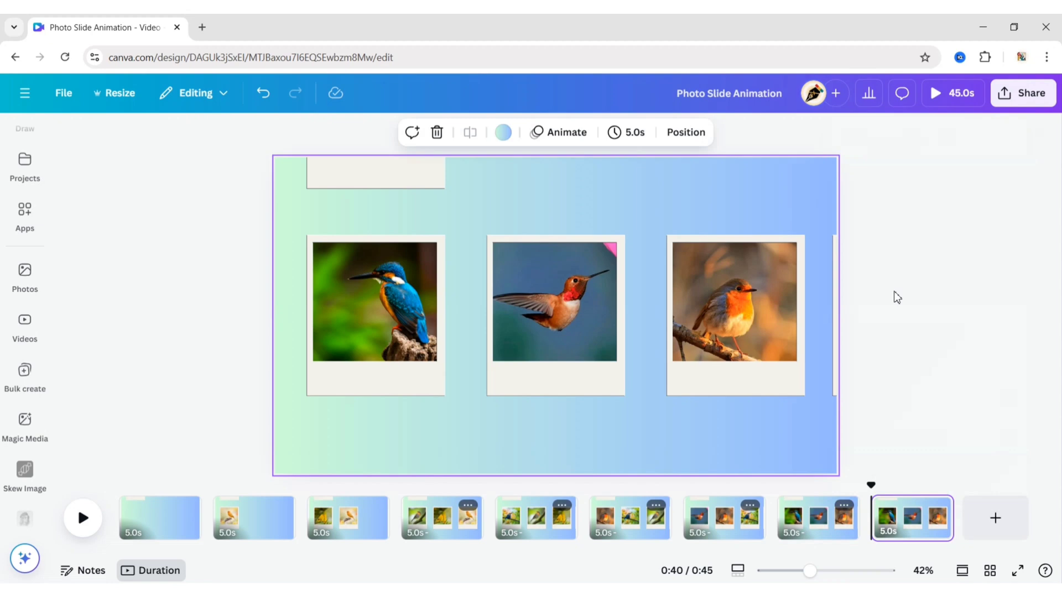
click(859, 307)
drag(859, 309, 859, 304)
drag(570, 307, 749, 308)
drag(375, 340, 555, 341)
drag(374, 171, 374, 378)
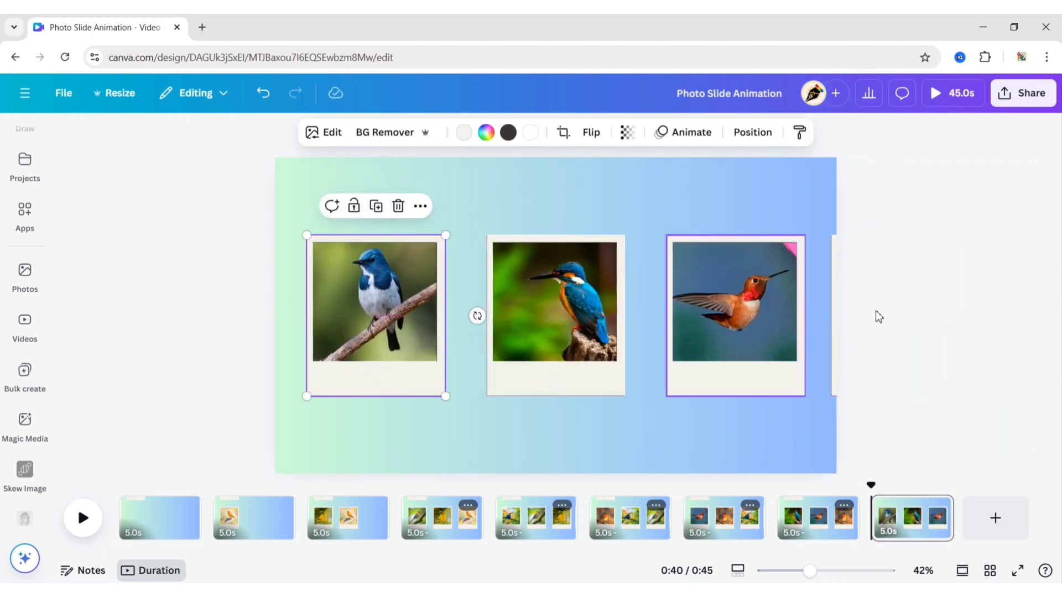
click(837, 307)
drag(856, 307, 894, 311)
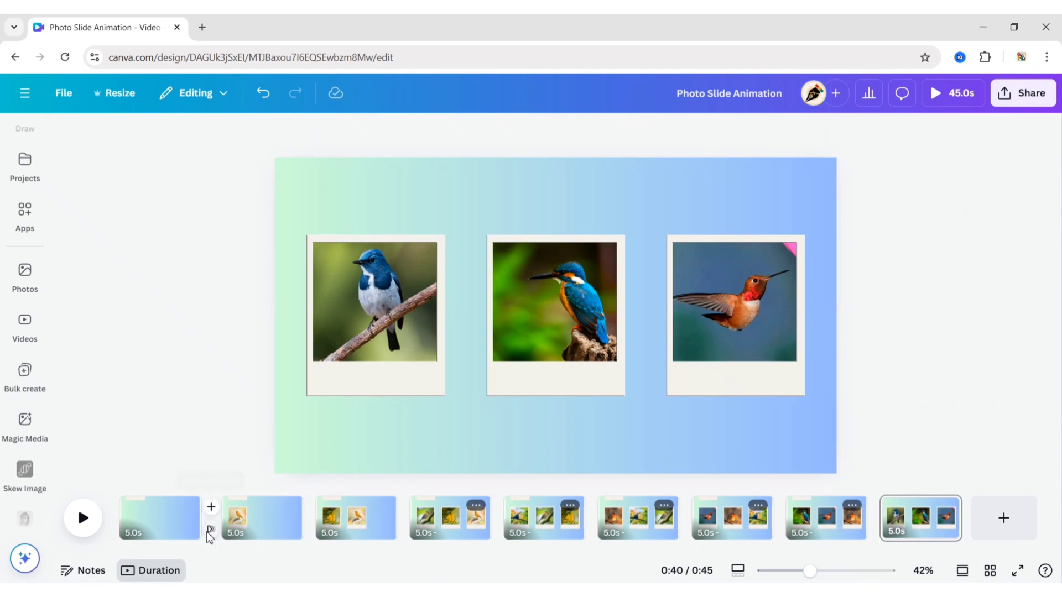
Add a Match & Move transition after the first page and apply it between all pages.
click(215, 530)
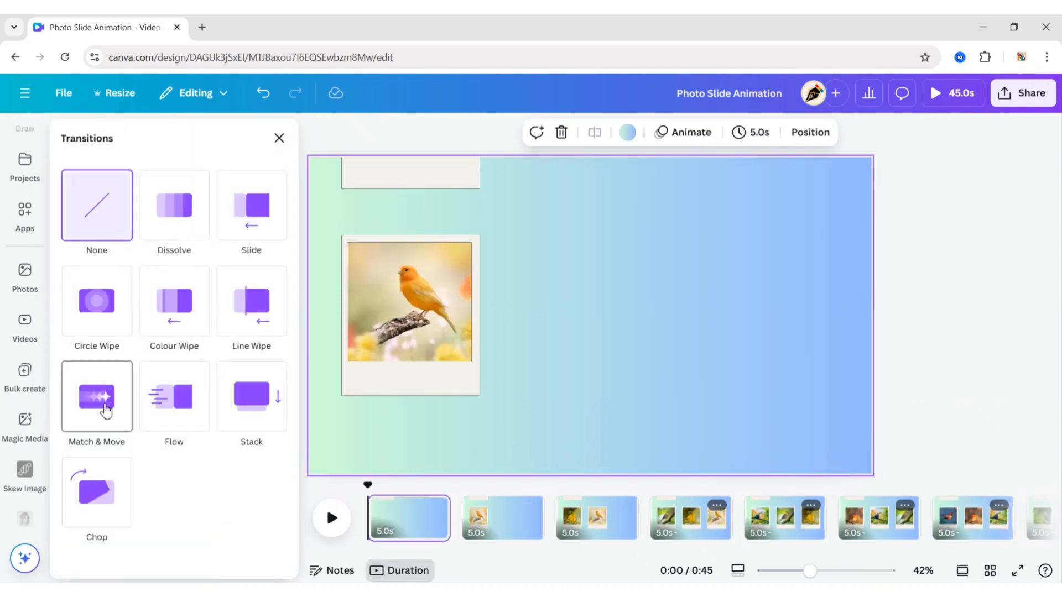
click(108, 419)
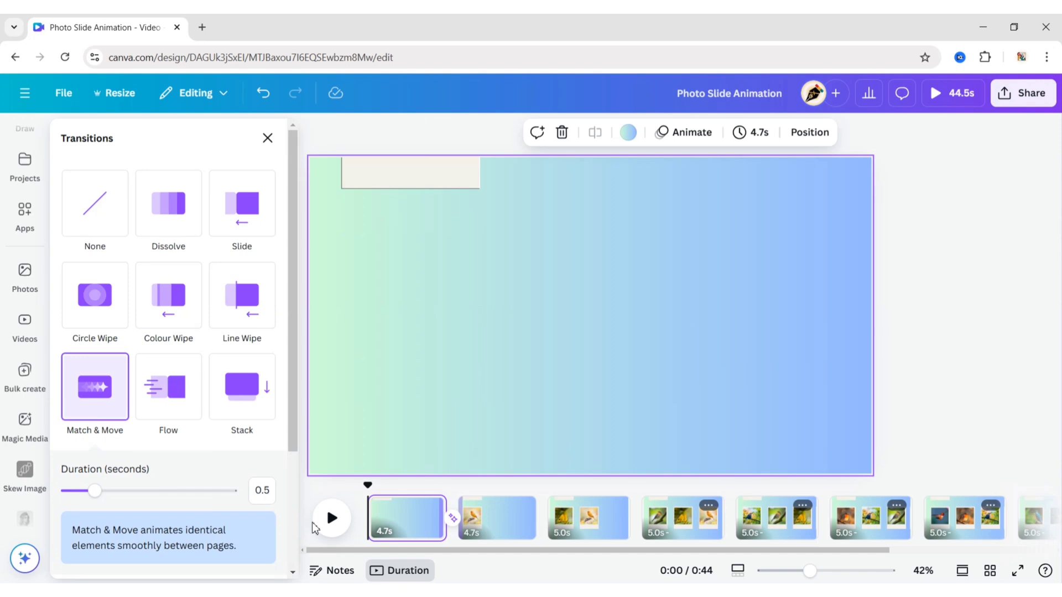
scroll(225, 570, down, 3)
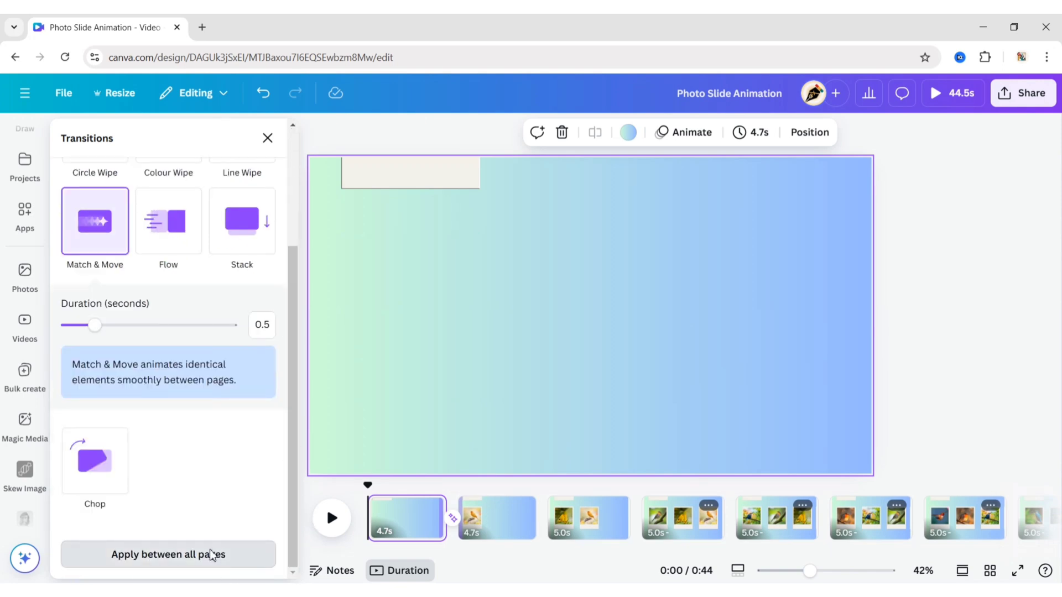
click(211, 555)
click(268, 138)
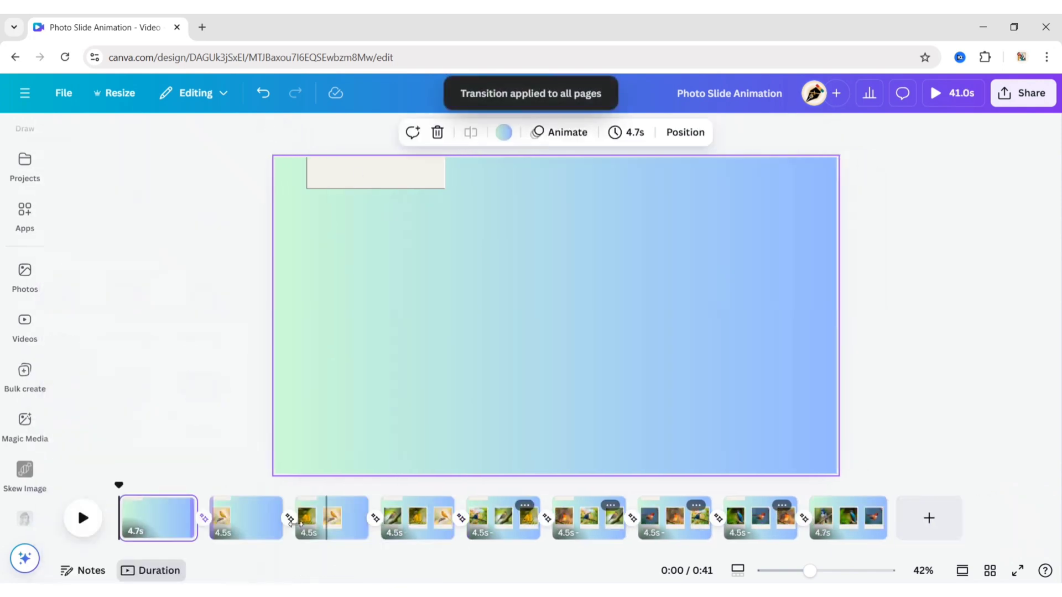
Shorten the first page to 1.0 s and each of the other eight pages to 1.5 s.
drag(190, 526, 128, 523)
drag(245, 527, 197, 527)
drag(299, 531, 257, 531)
drag(364, 530, 314, 529)
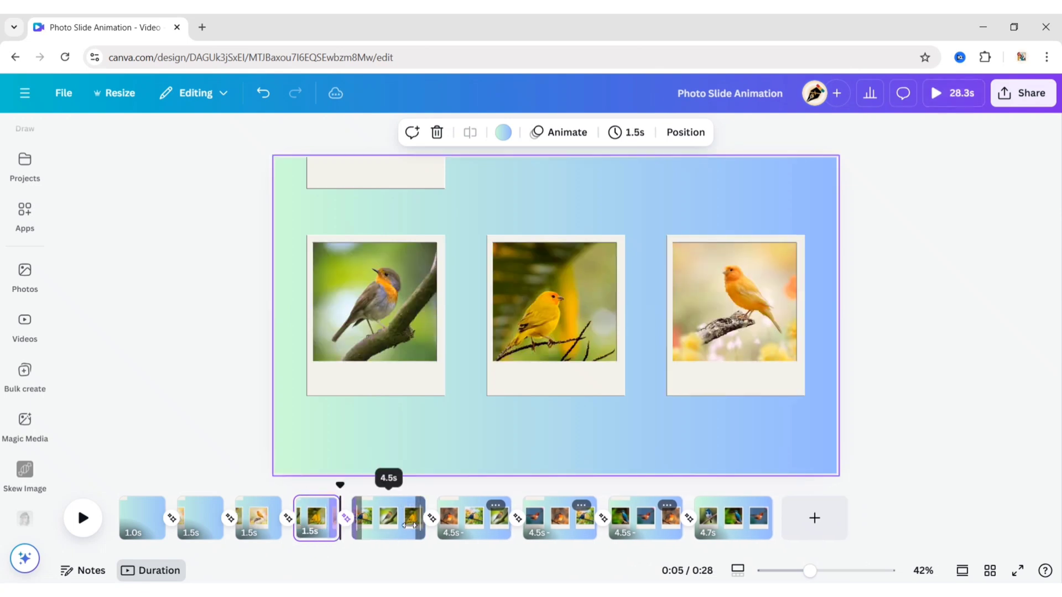
drag(421, 524, 374, 523)
drag(480, 524, 432, 523)
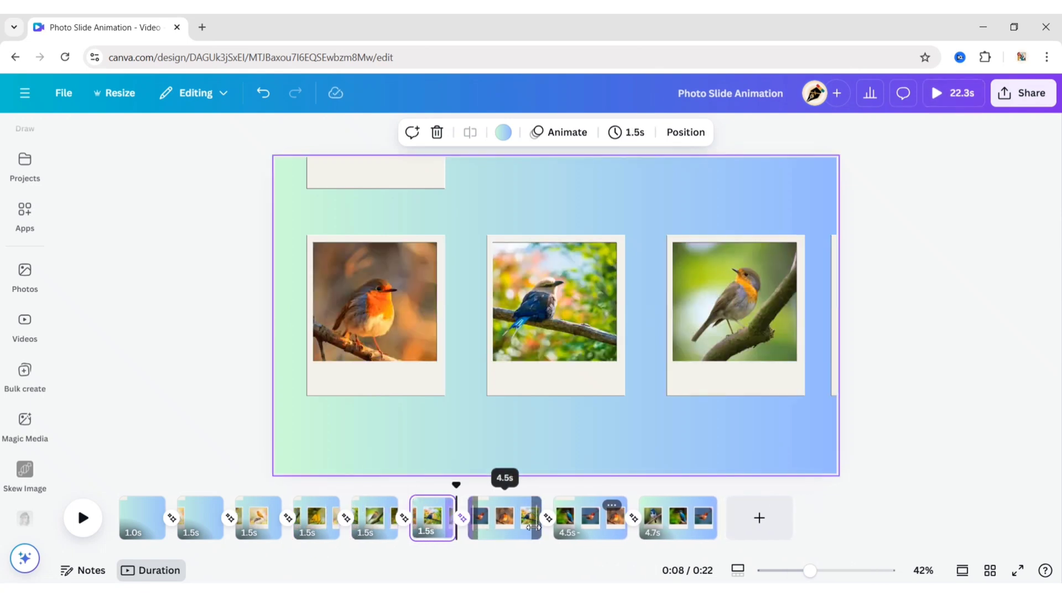
drag(537, 523, 481, 523)
drag(597, 528, 546, 530)
drag(639, 528, 603, 520)
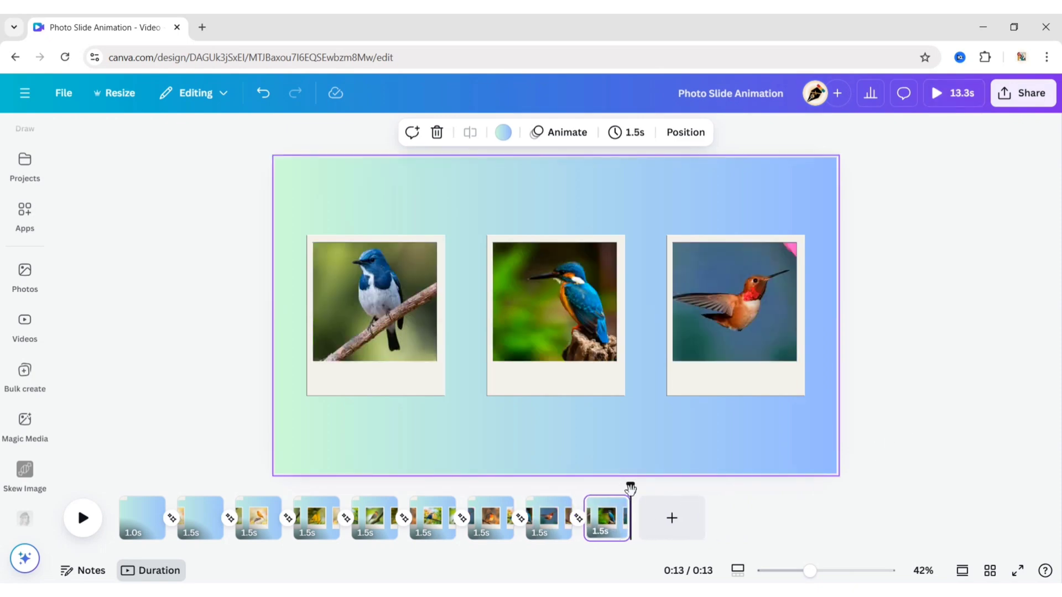
Play the full preview of the photo slide animation.
click(954, 99)
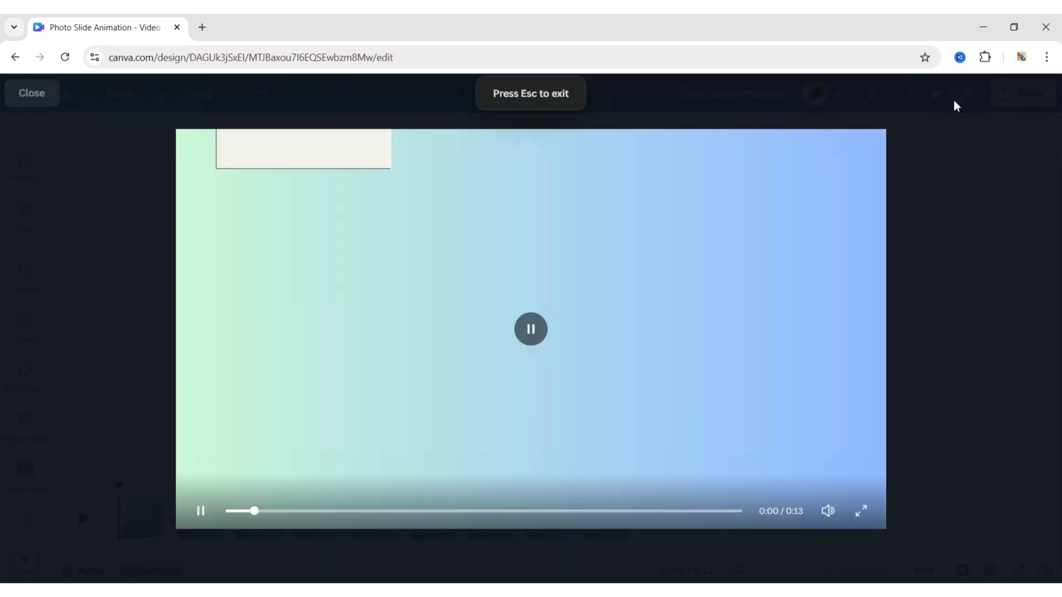